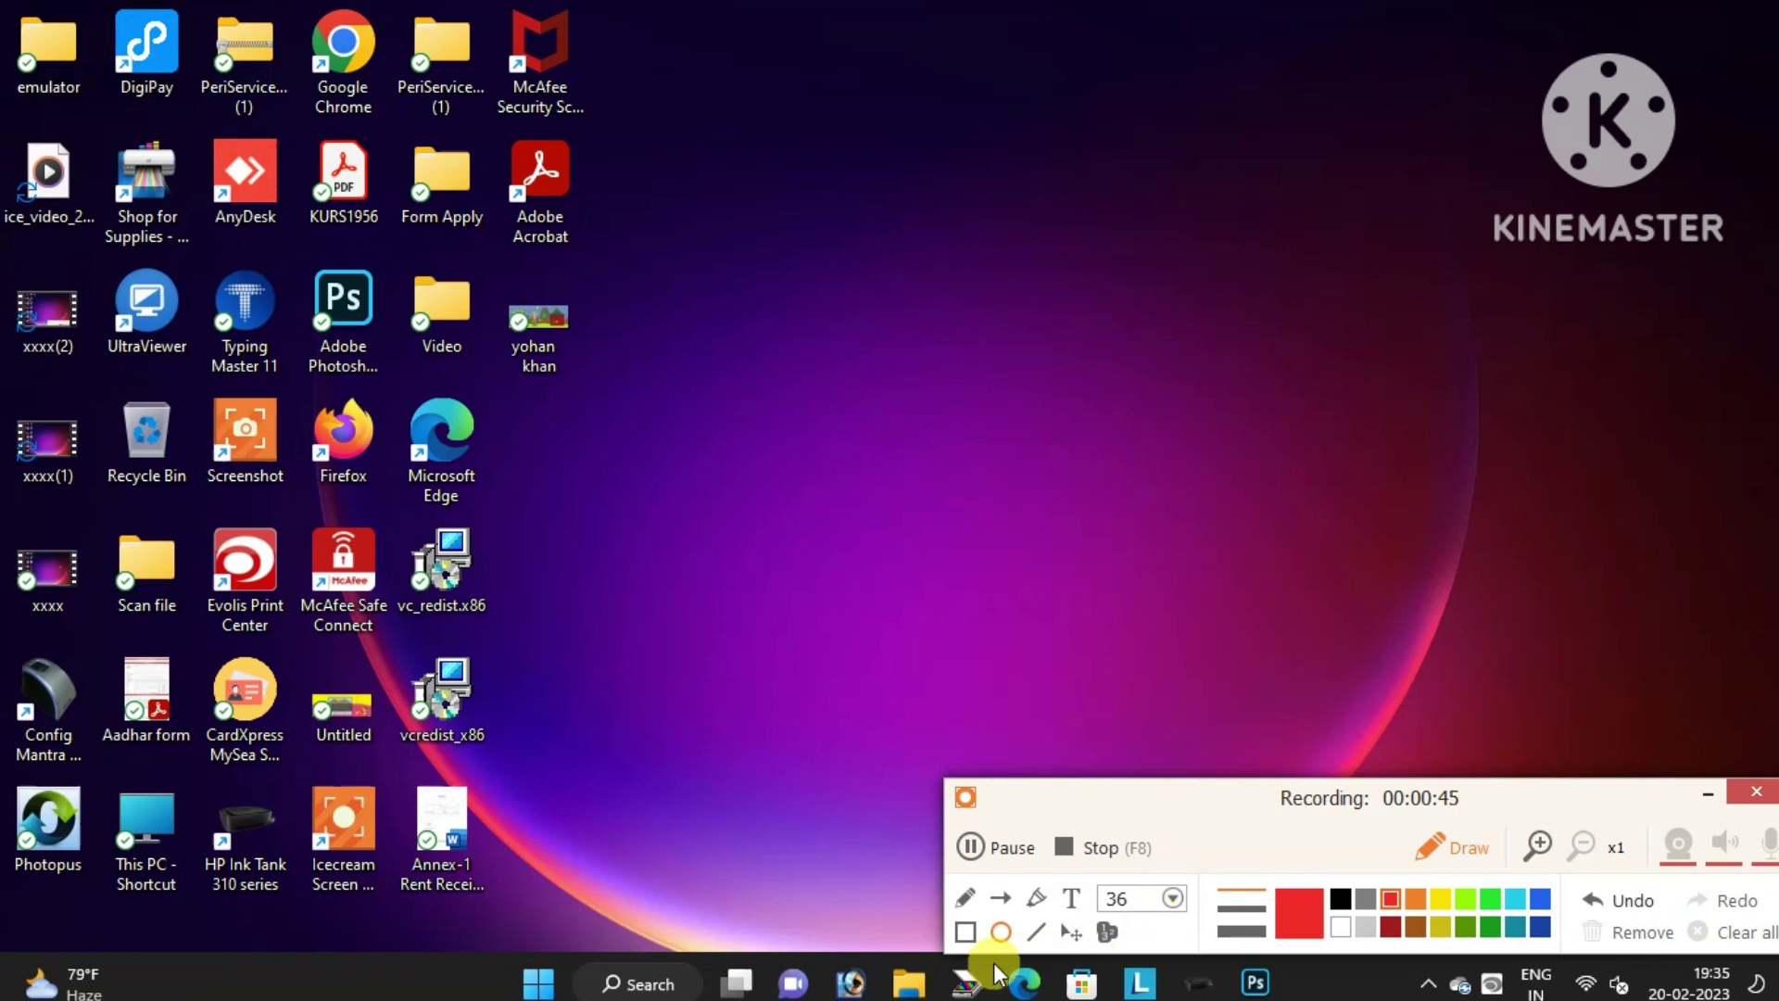
# Launch Google Chrome from the desktop and open it with the named user's profile
pyautogui.click(966, 932)
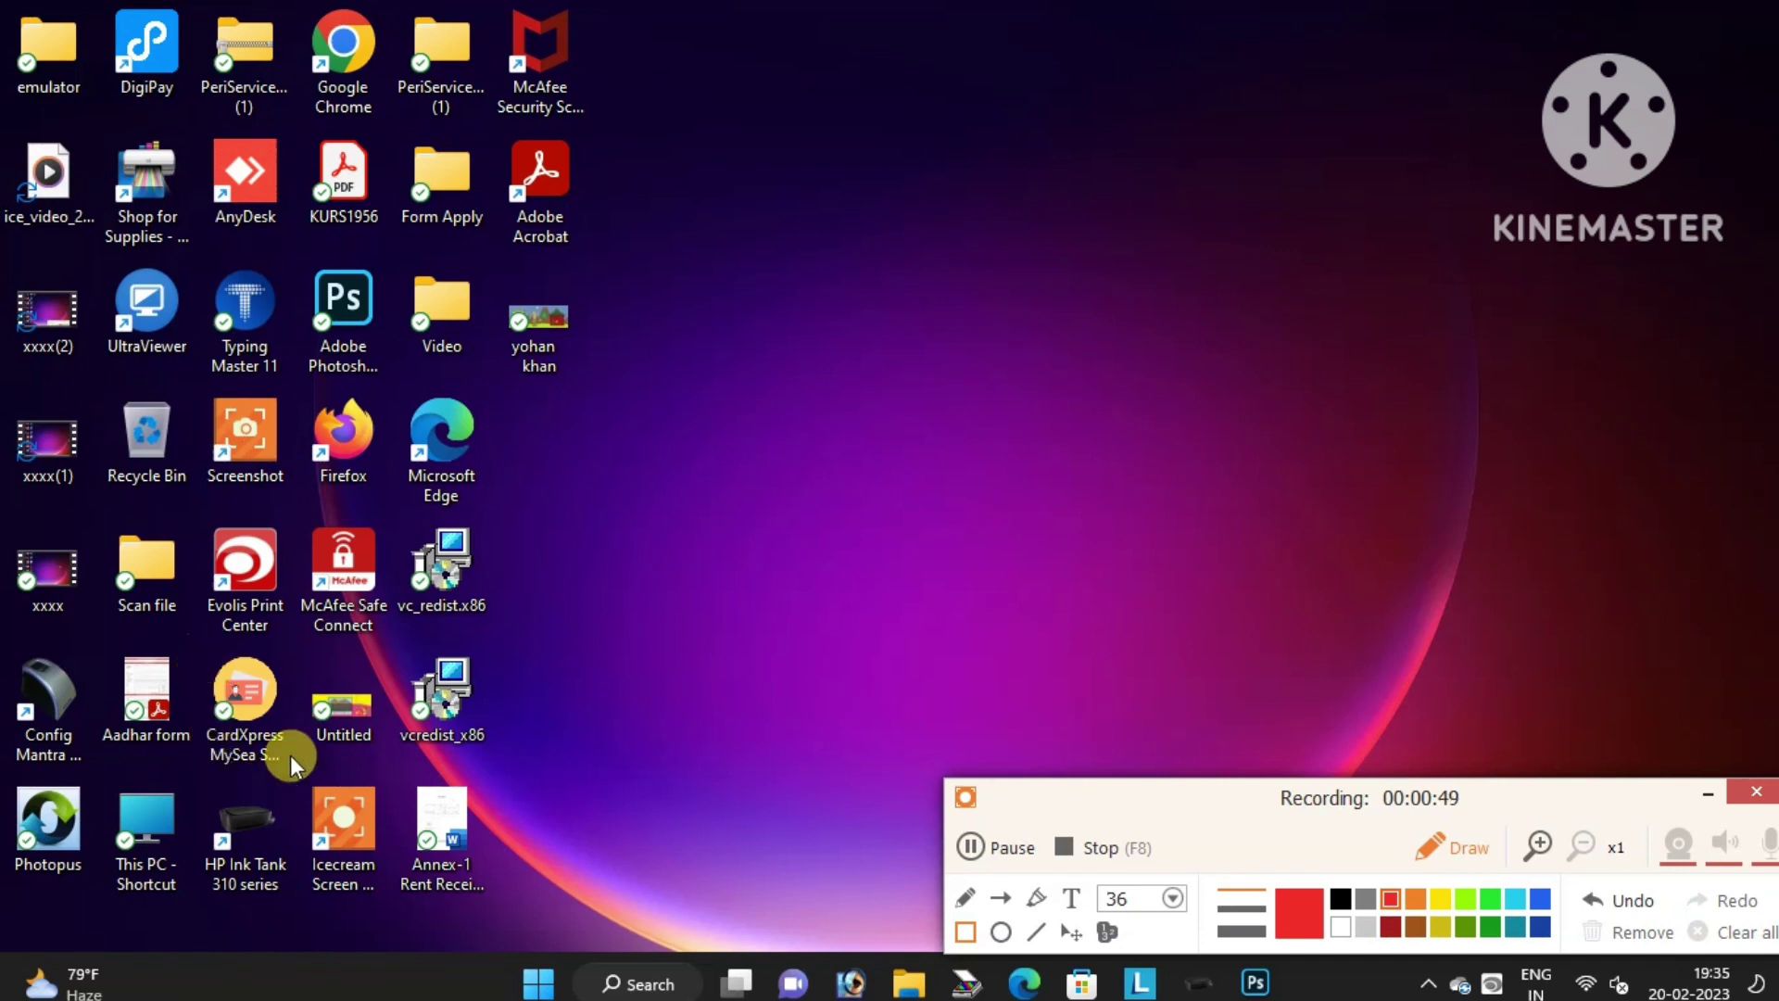
pyautogui.click(1451, 846)
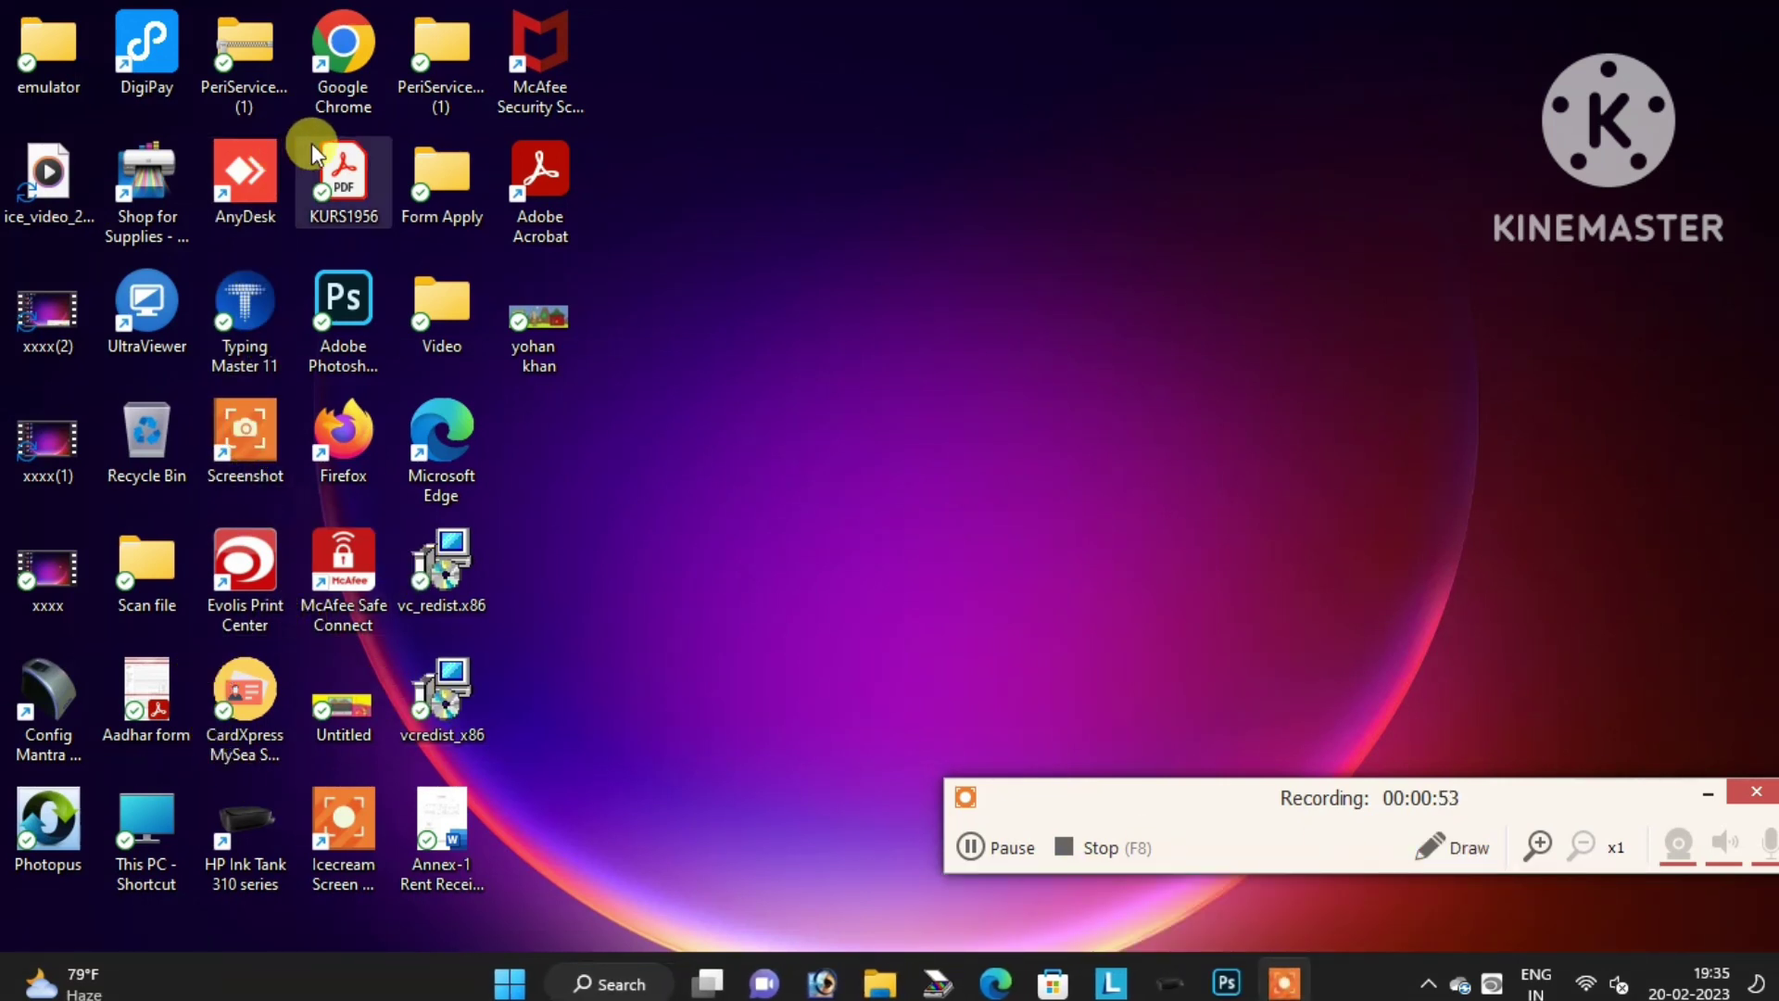
pyautogui.doubleClick(342, 54)
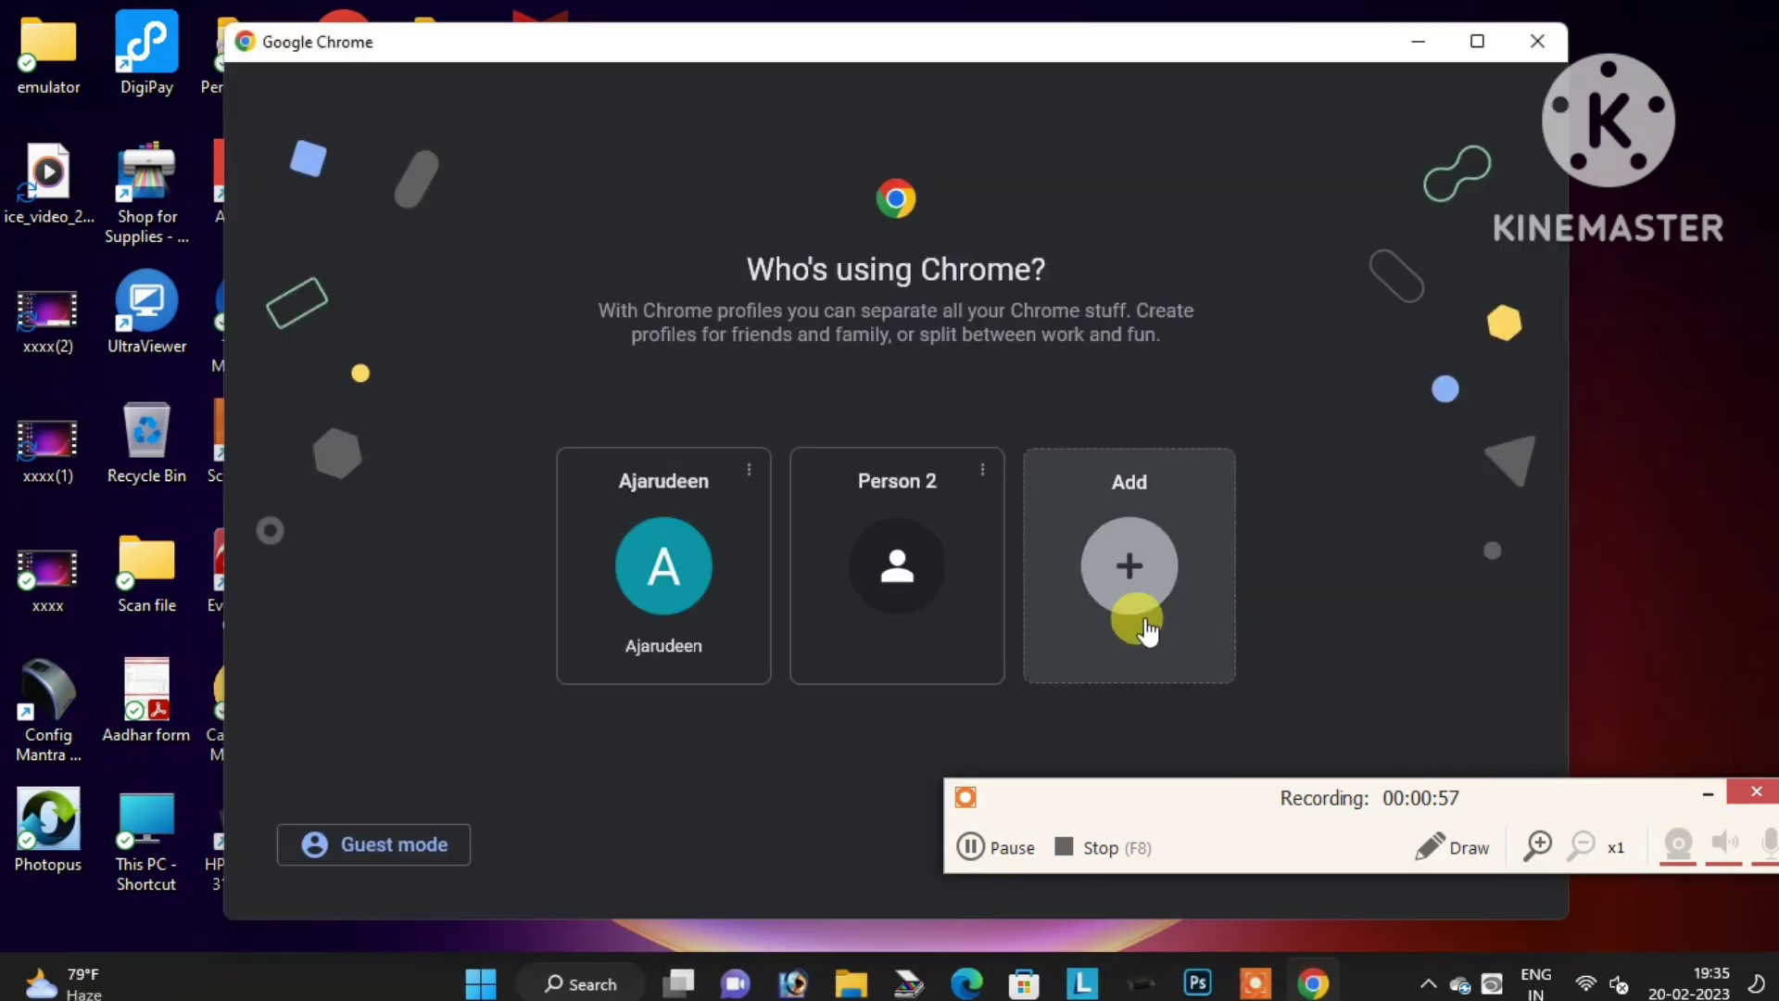
pyautogui.click(722, 593)
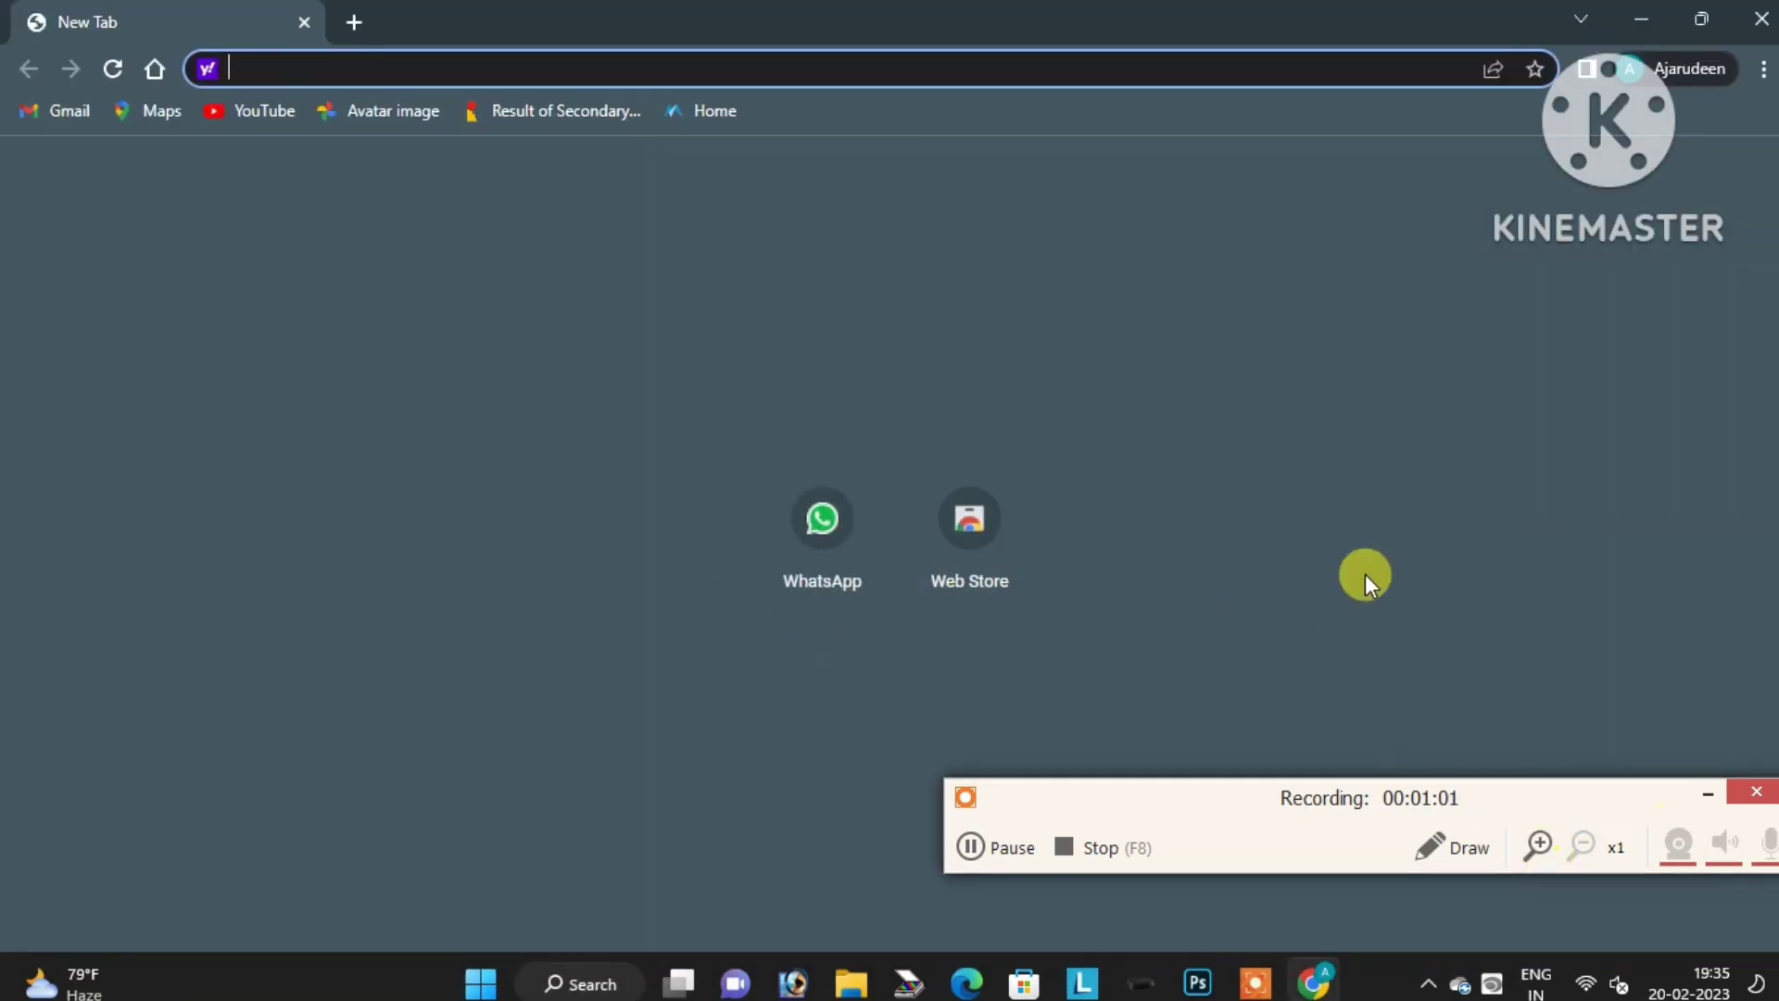
# Outline Chrome's main menu control with a red rectangle, and clear the annotation
pyautogui.click(1437, 852)
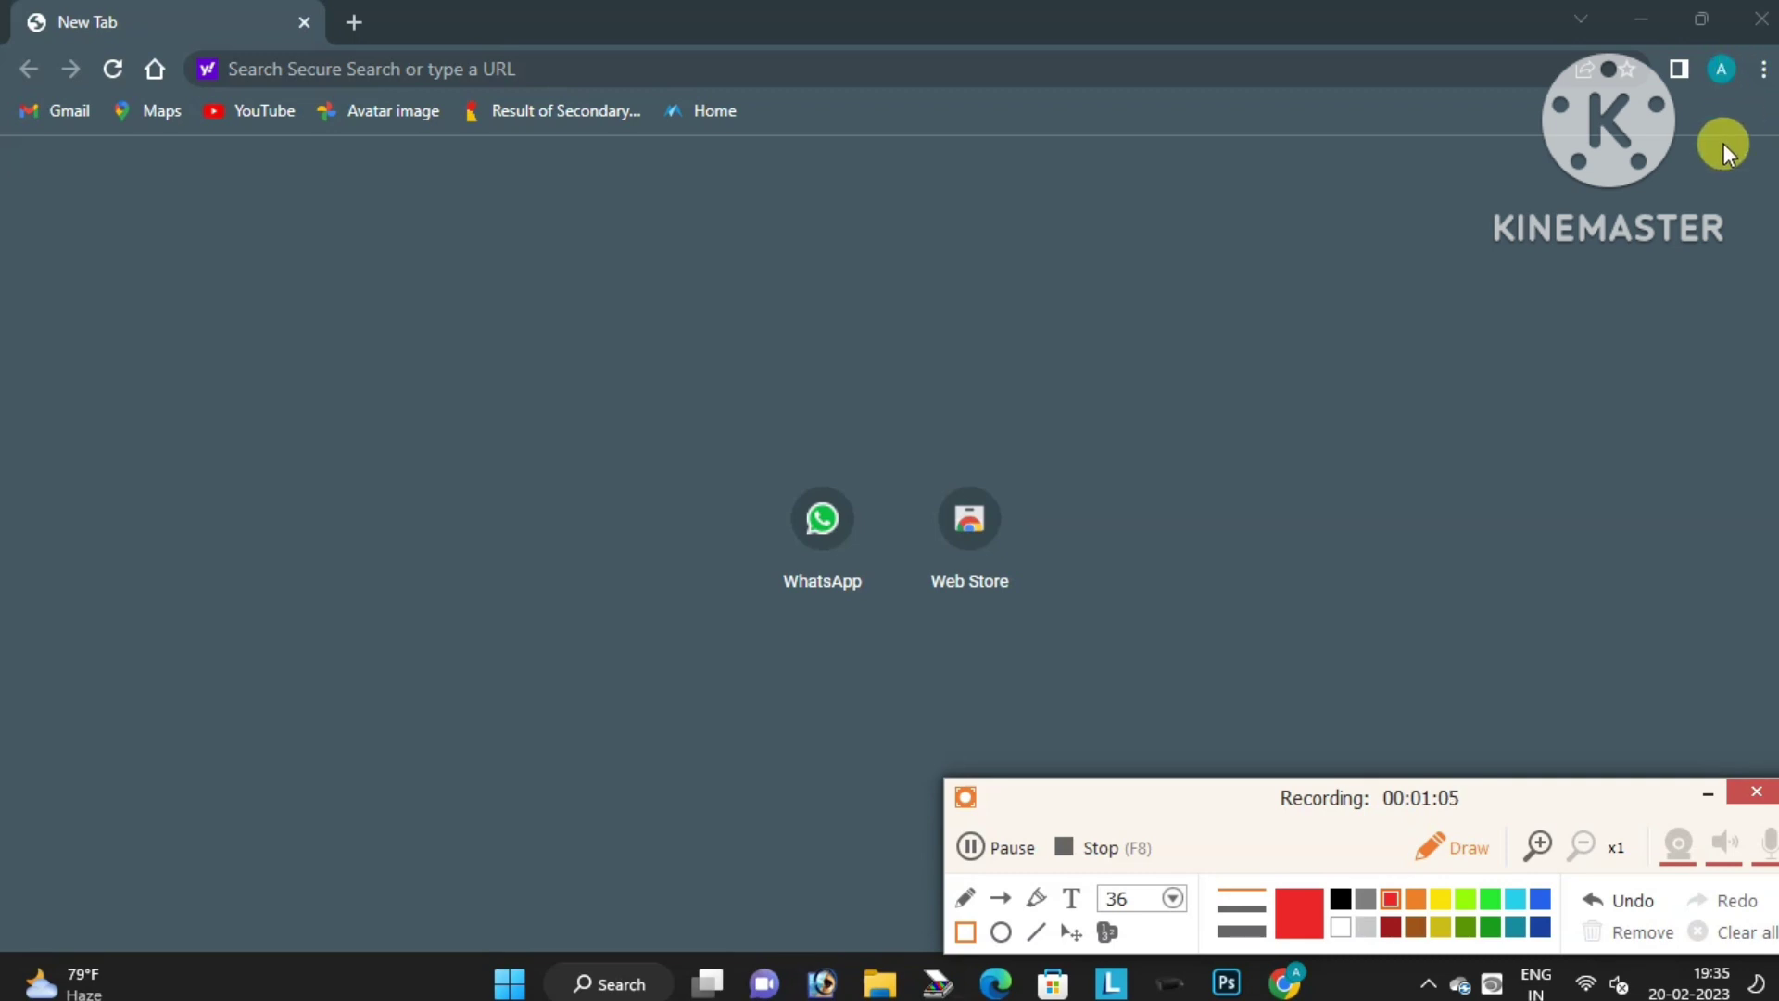
pyautogui.moveTo(1745, 40); pyautogui.dragTo(1777, 109)
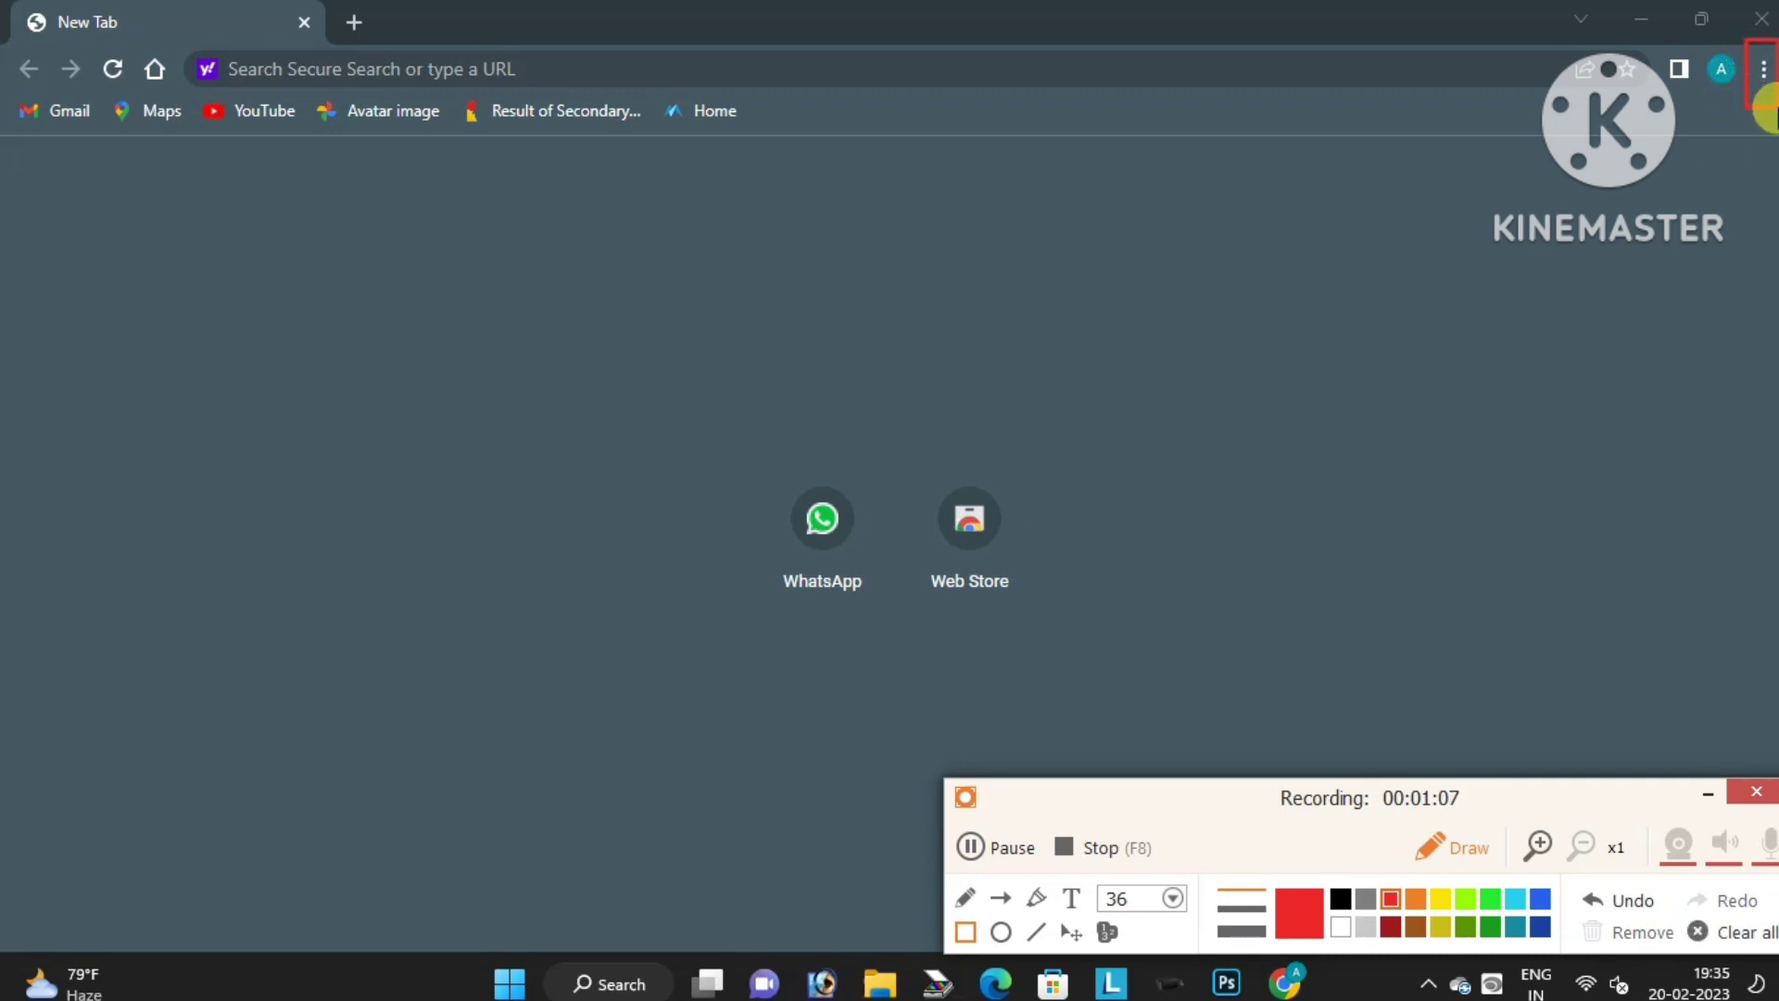
pyautogui.click(1731, 932)
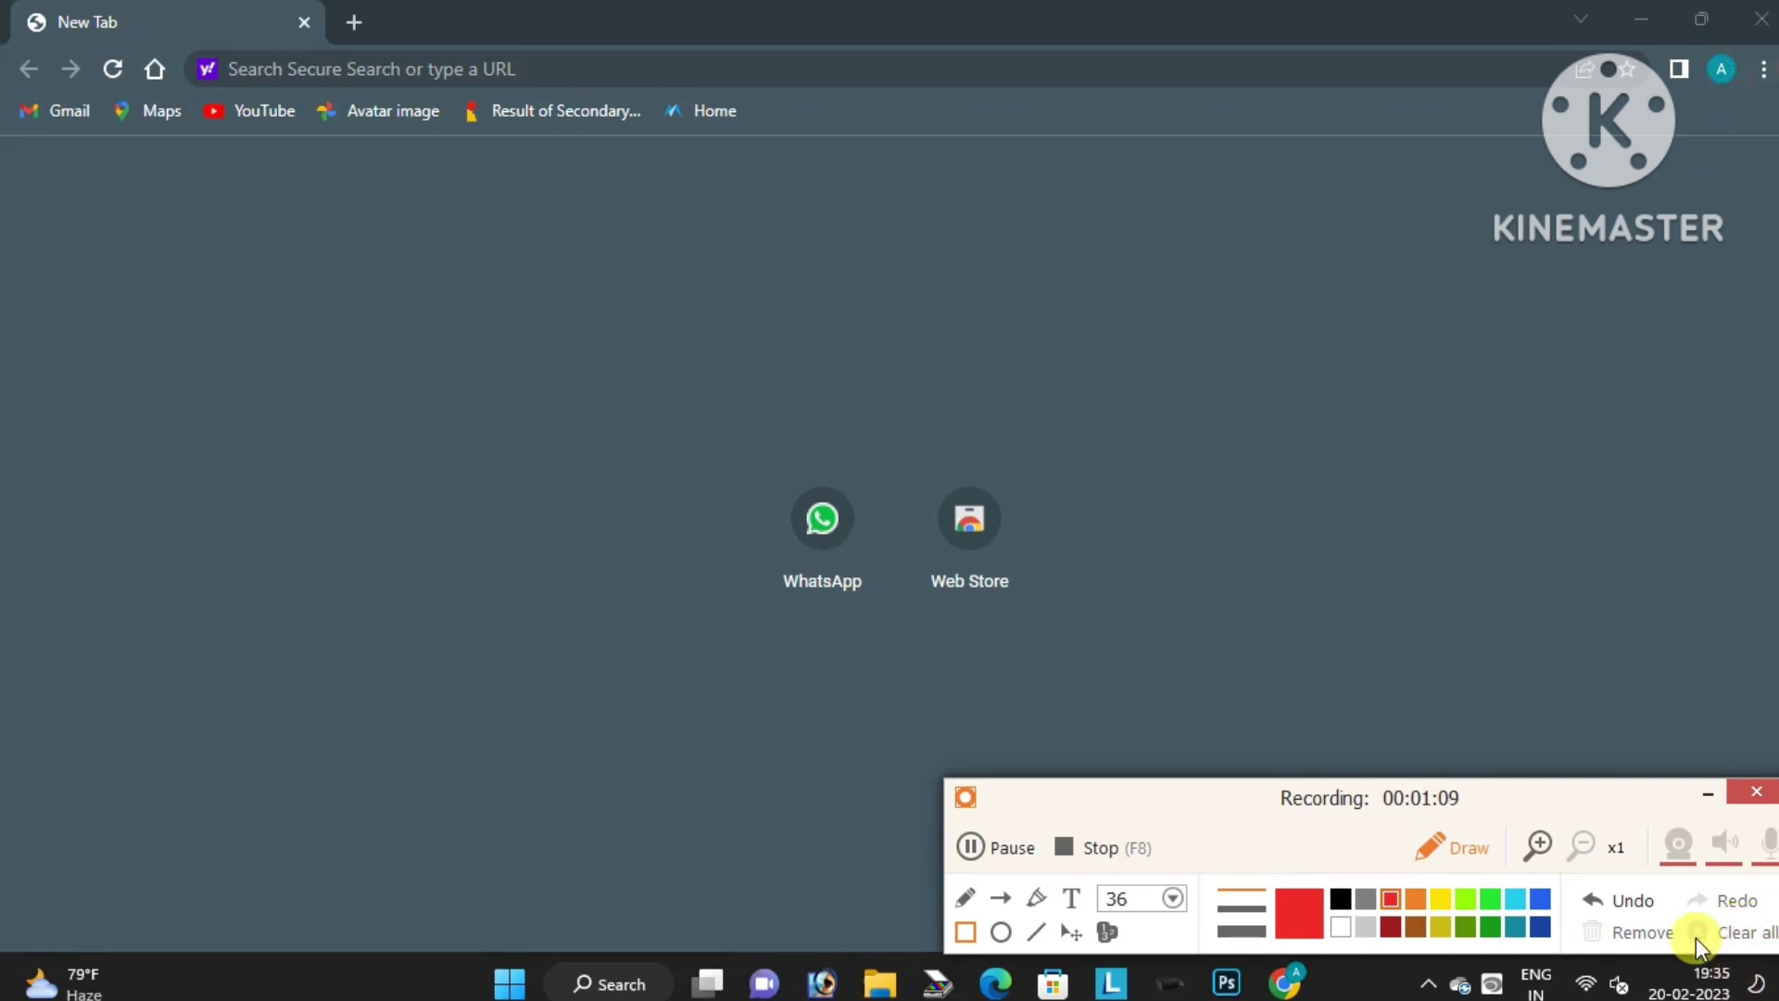
# Draw a red arrow pointing at Chrome's main menu control, clear the annotation and leave drawing mode
pyautogui.click(1000, 896)
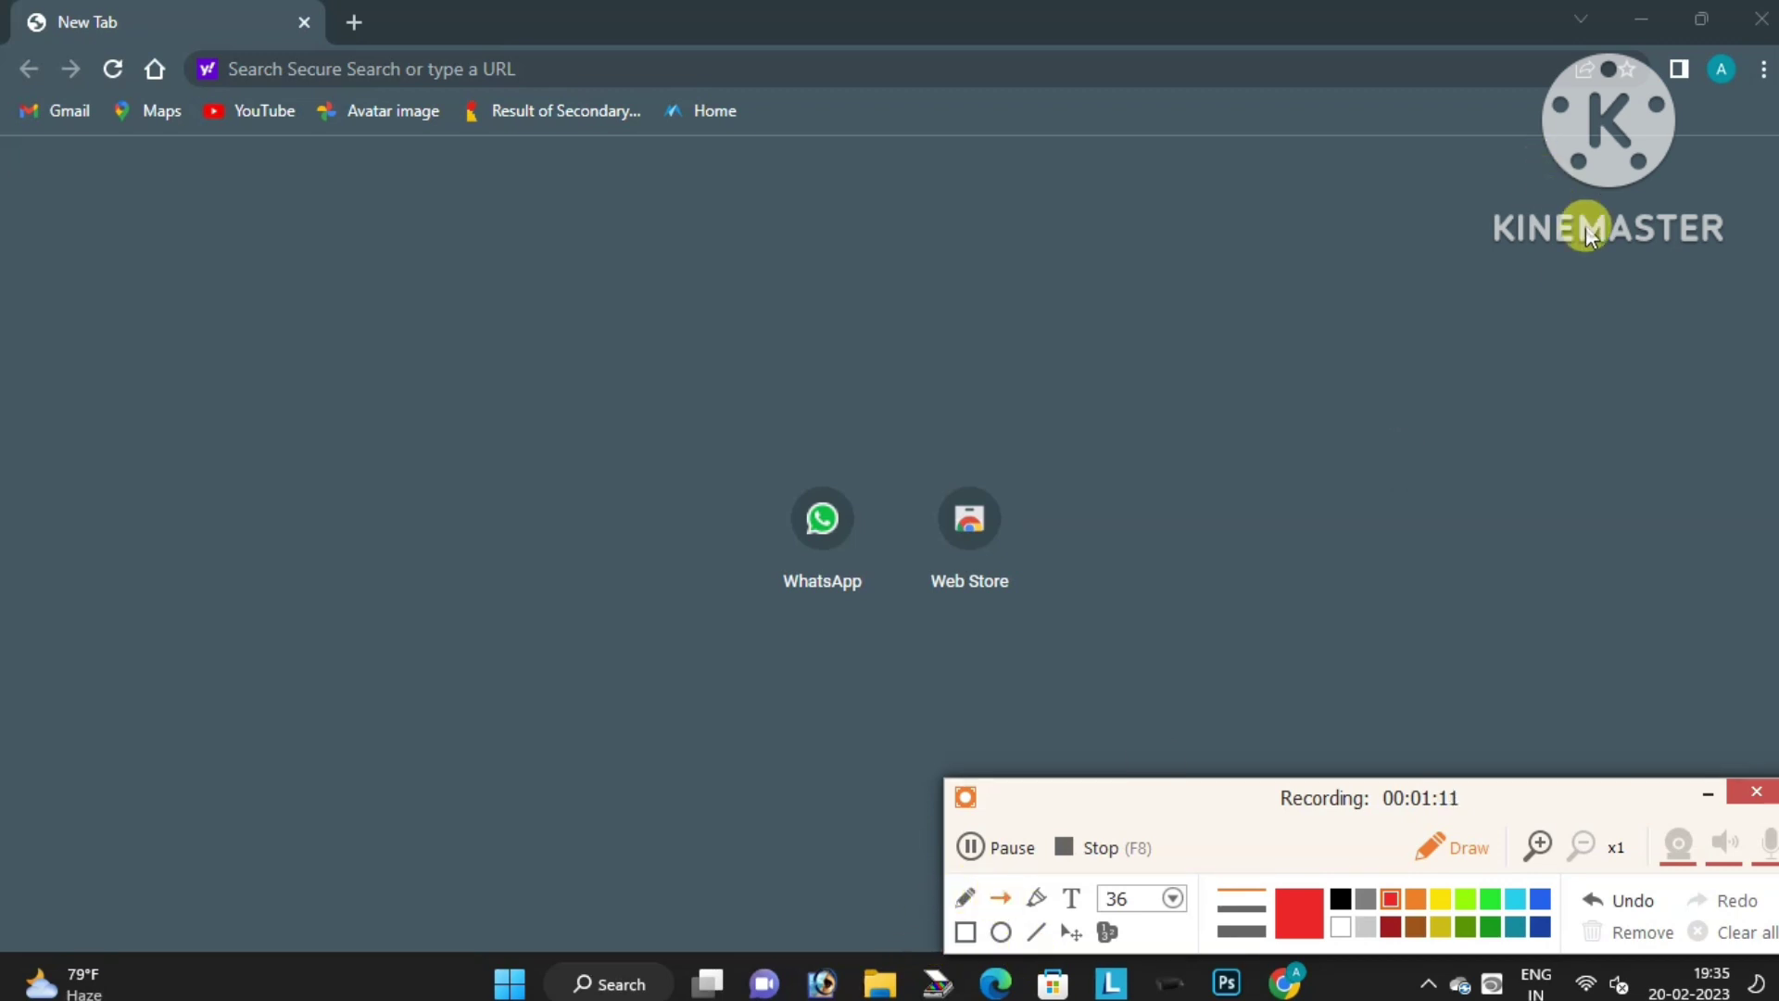
pyautogui.moveTo(1610, 222)
pyautogui.mouseDown()
pyautogui.moveTo(1749, 59)
pyautogui.moveTo(1765, 85)
pyautogui.mouseUp()
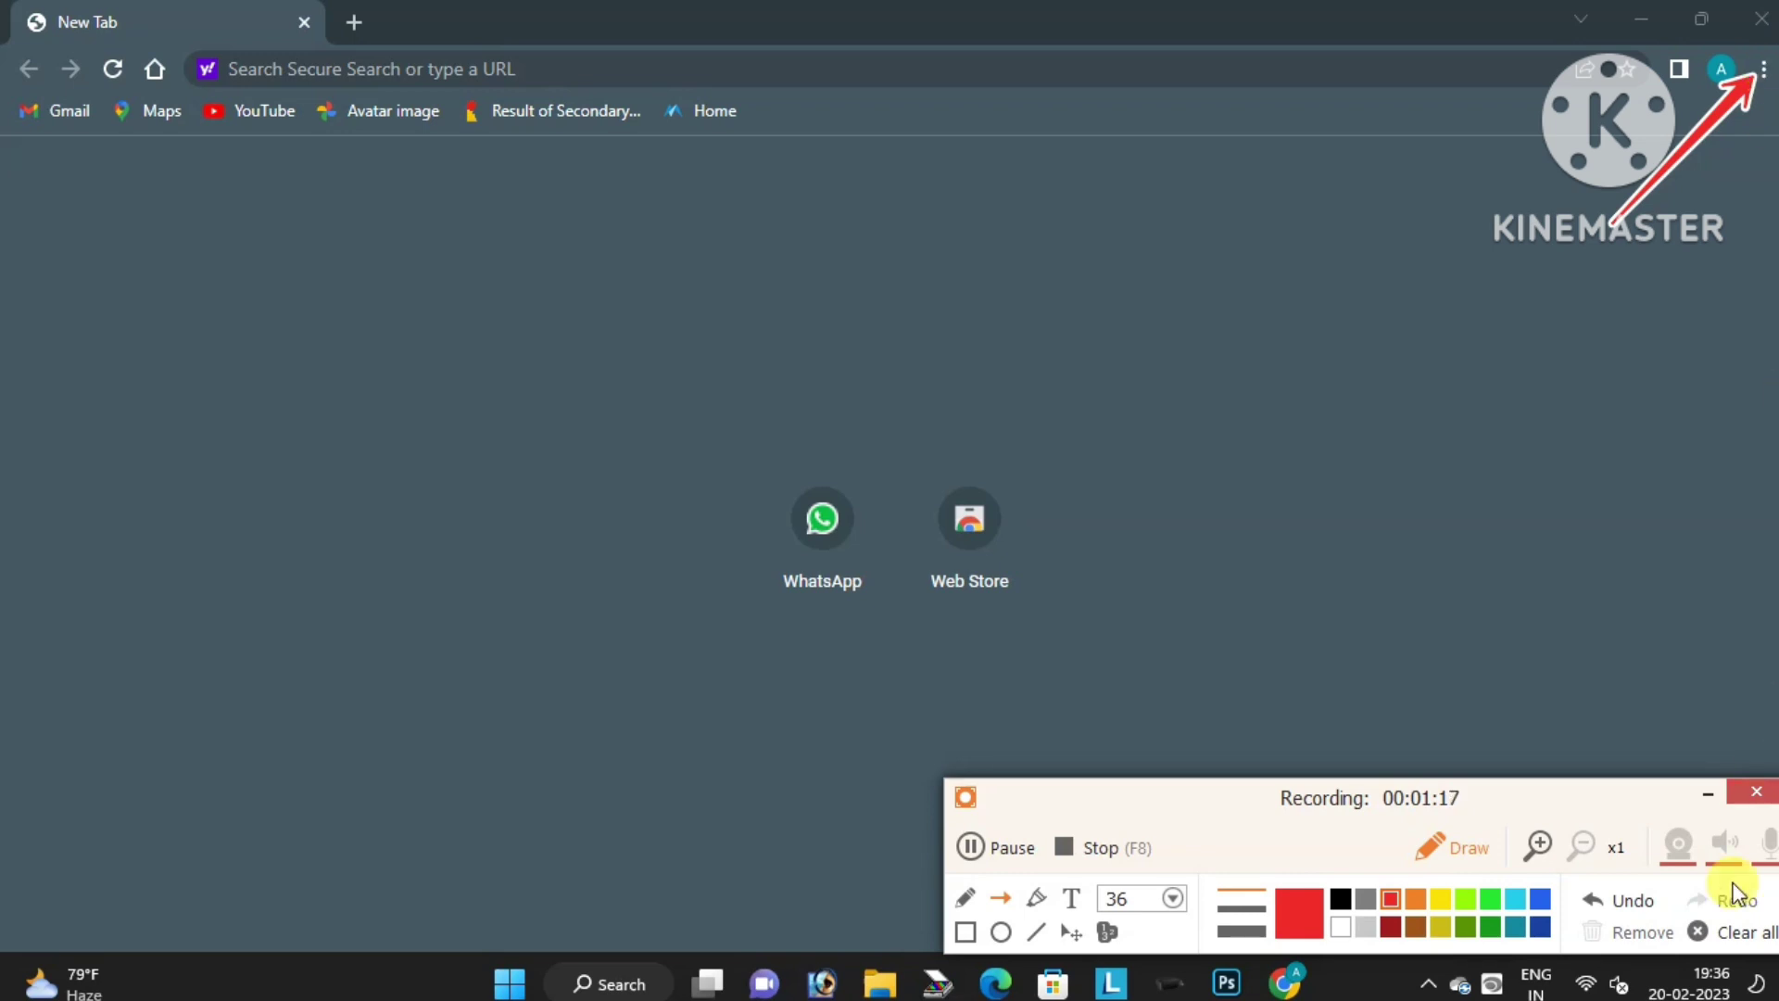
pyautogui.click(1461, 847)
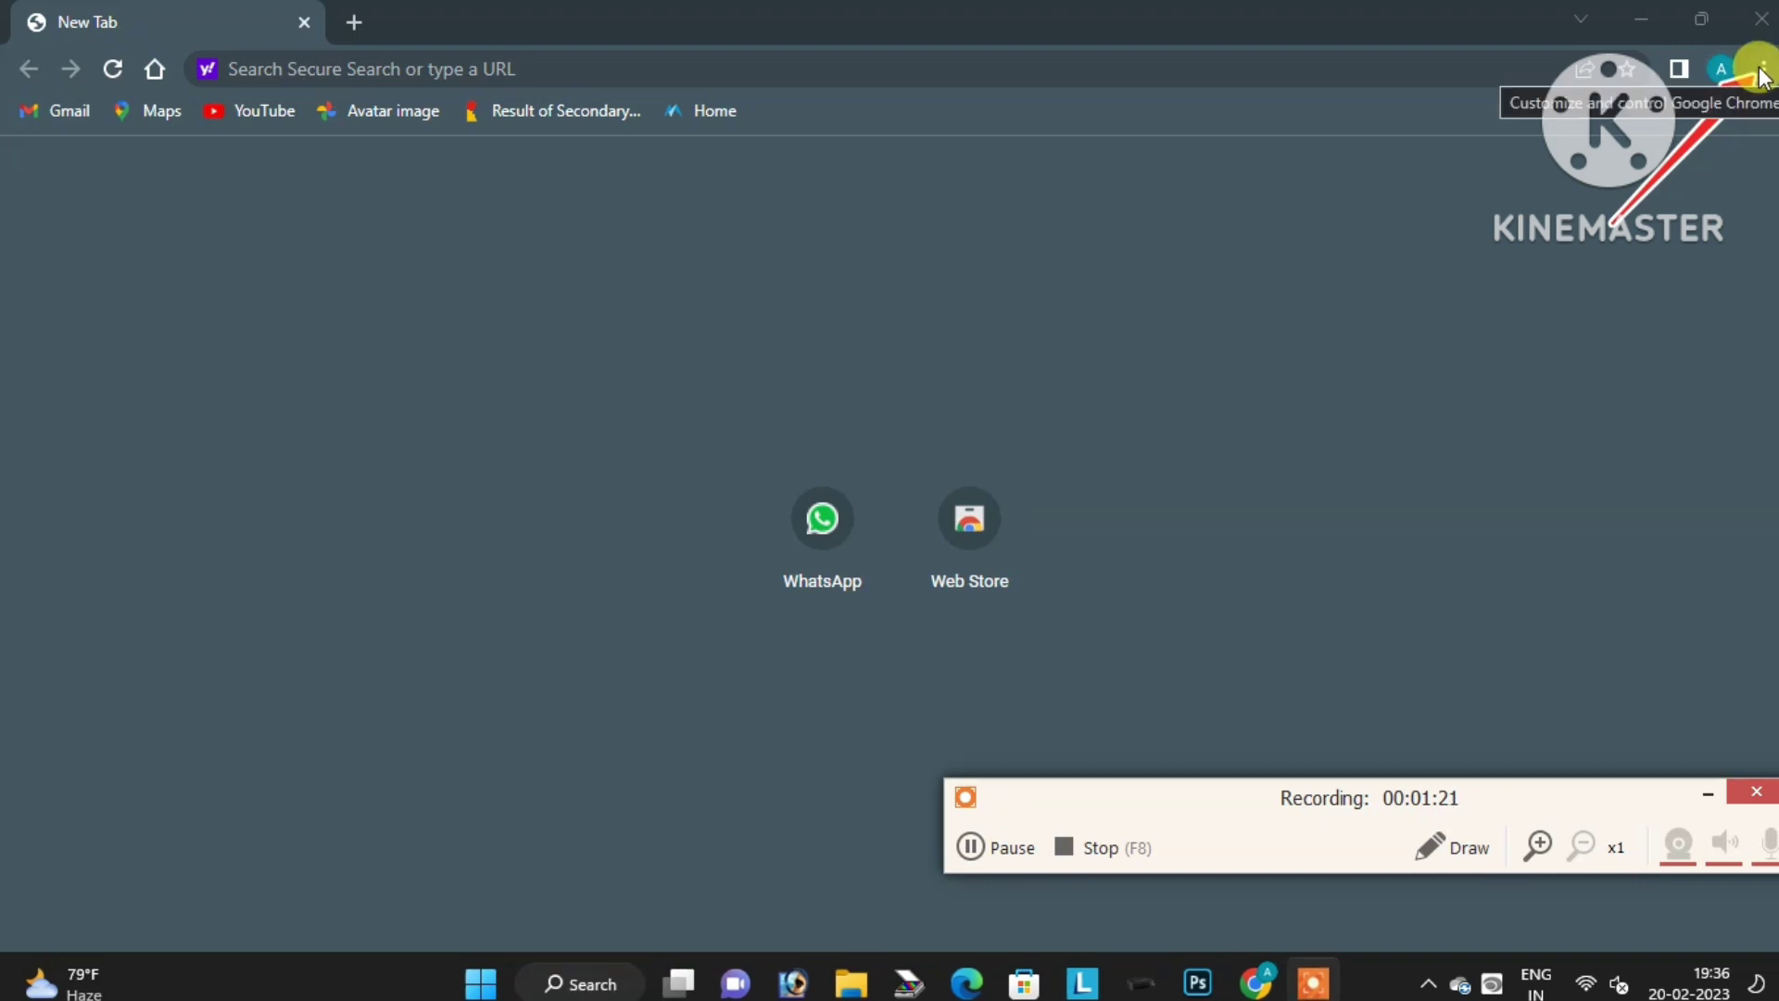
pyautogui.click(1426, 847)
pyautogui.click(1723, 930)
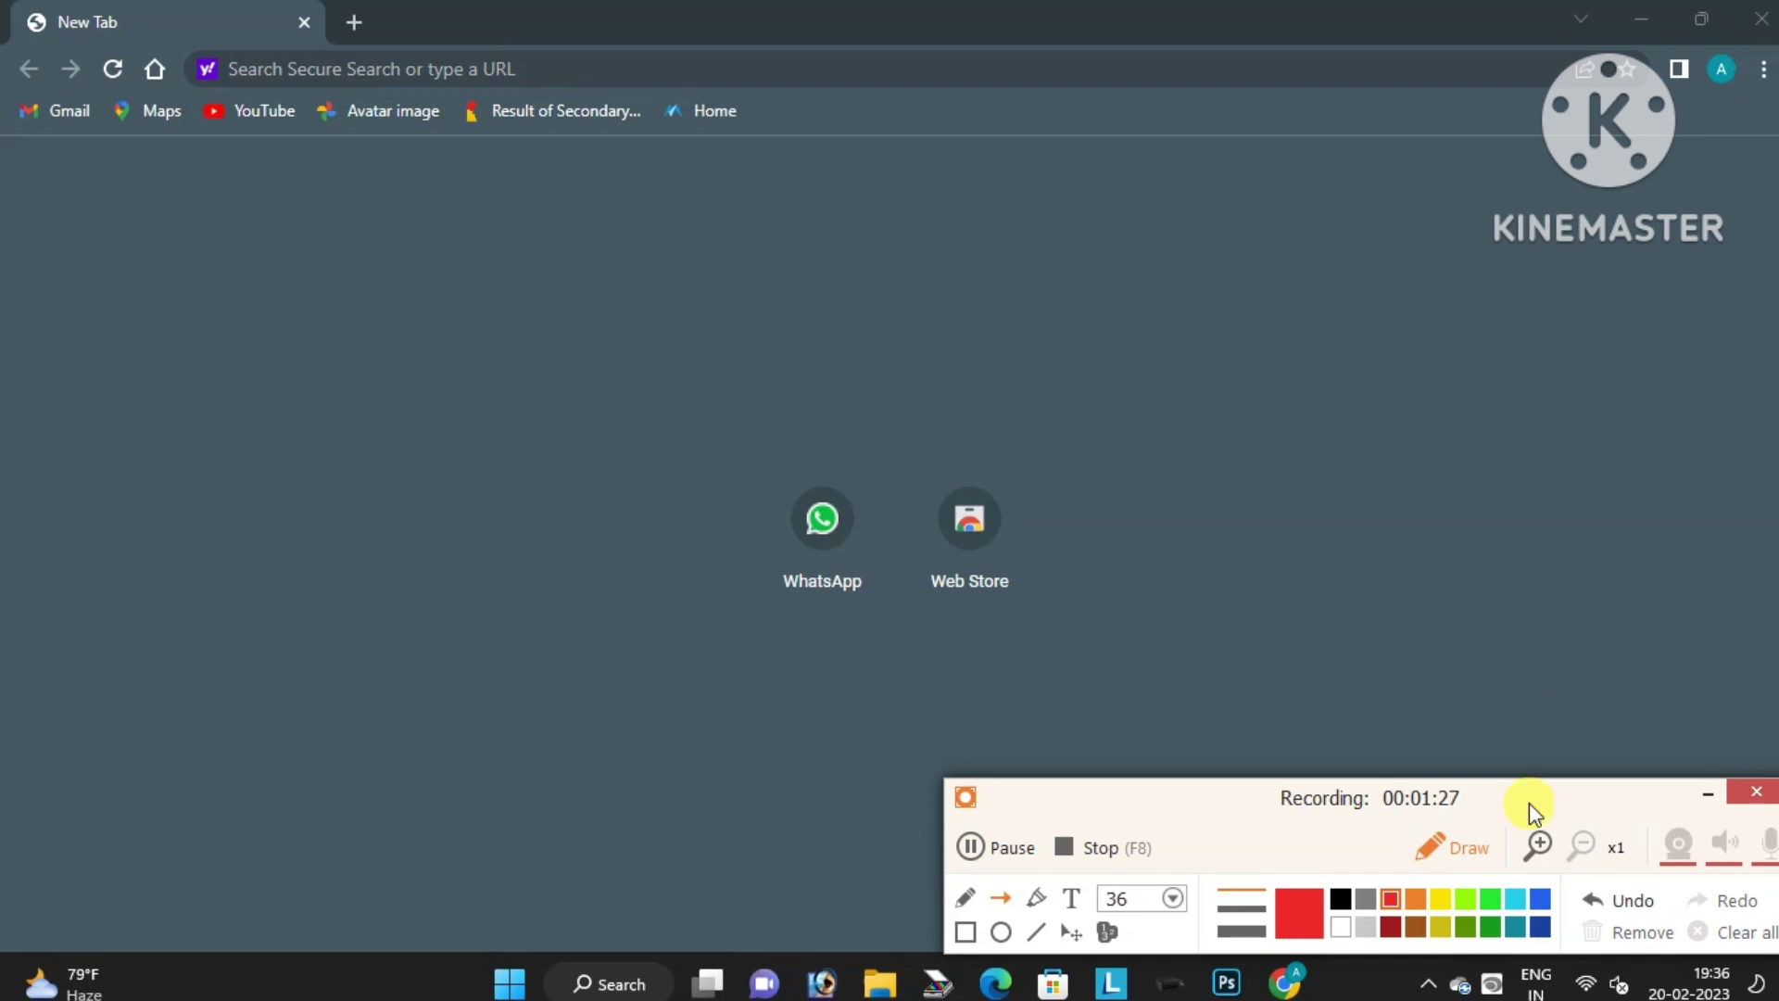
pyautogui.click(1445, 848)
pyautogui.click(1762, 69)
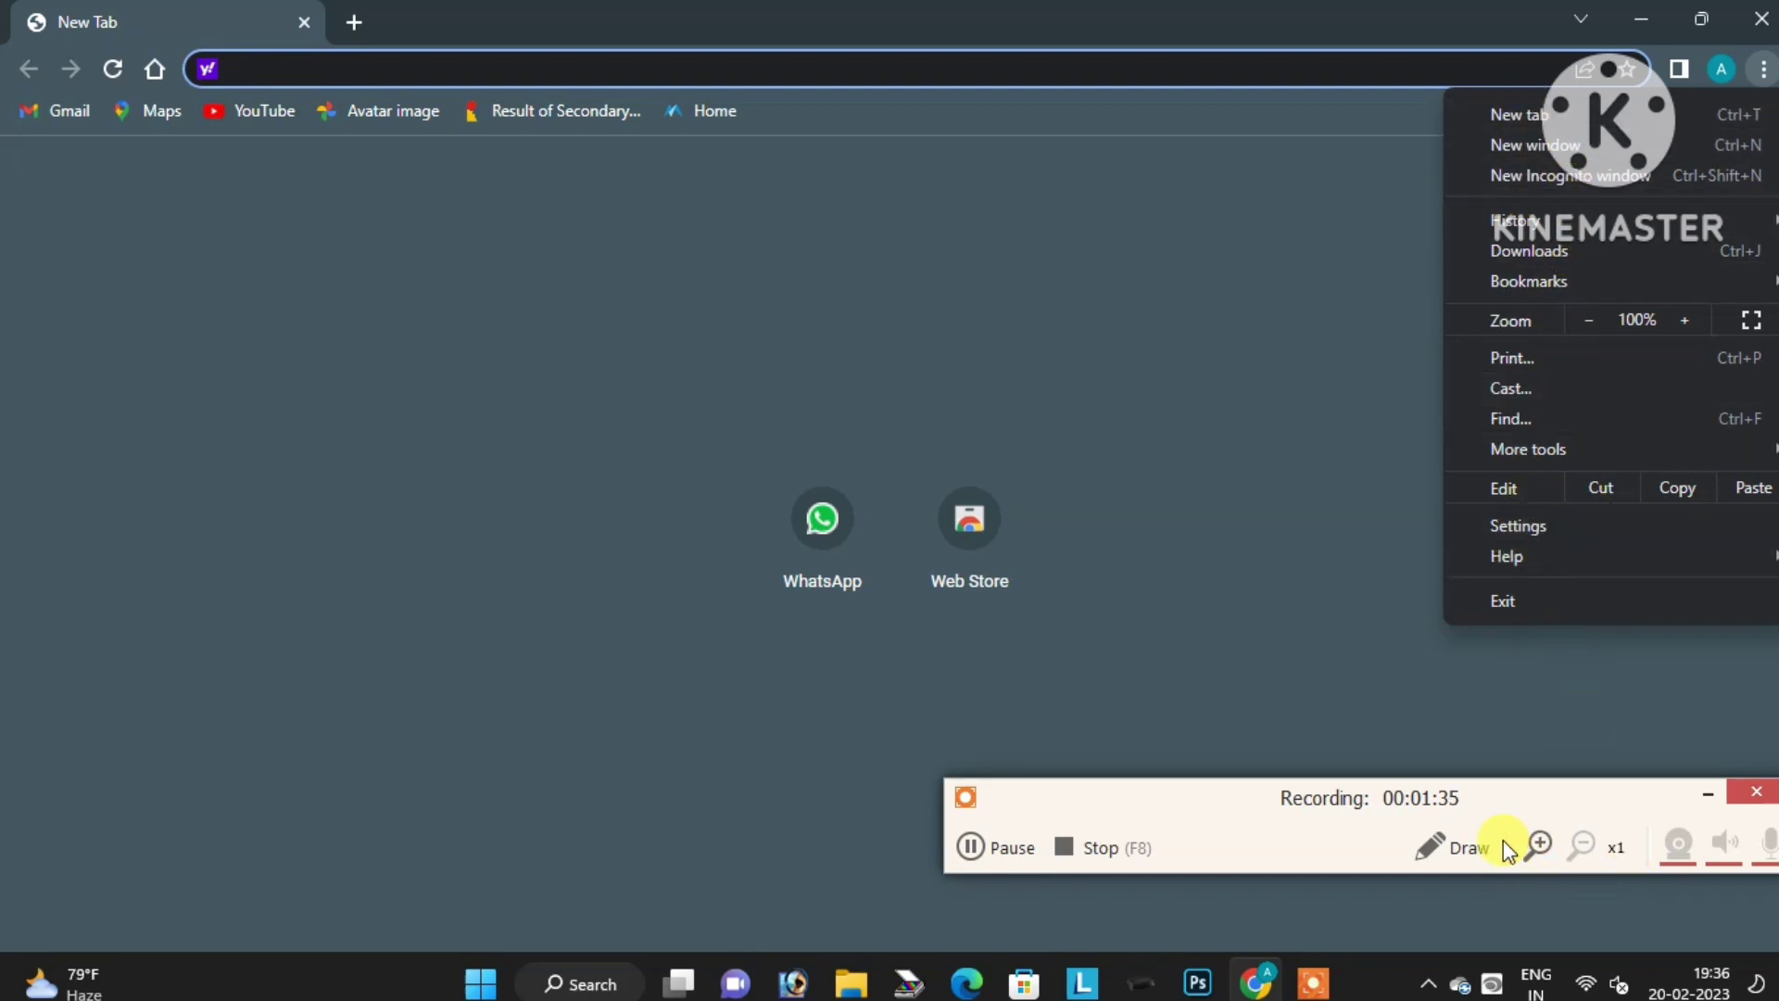
pyautogui.click(1454, 848)
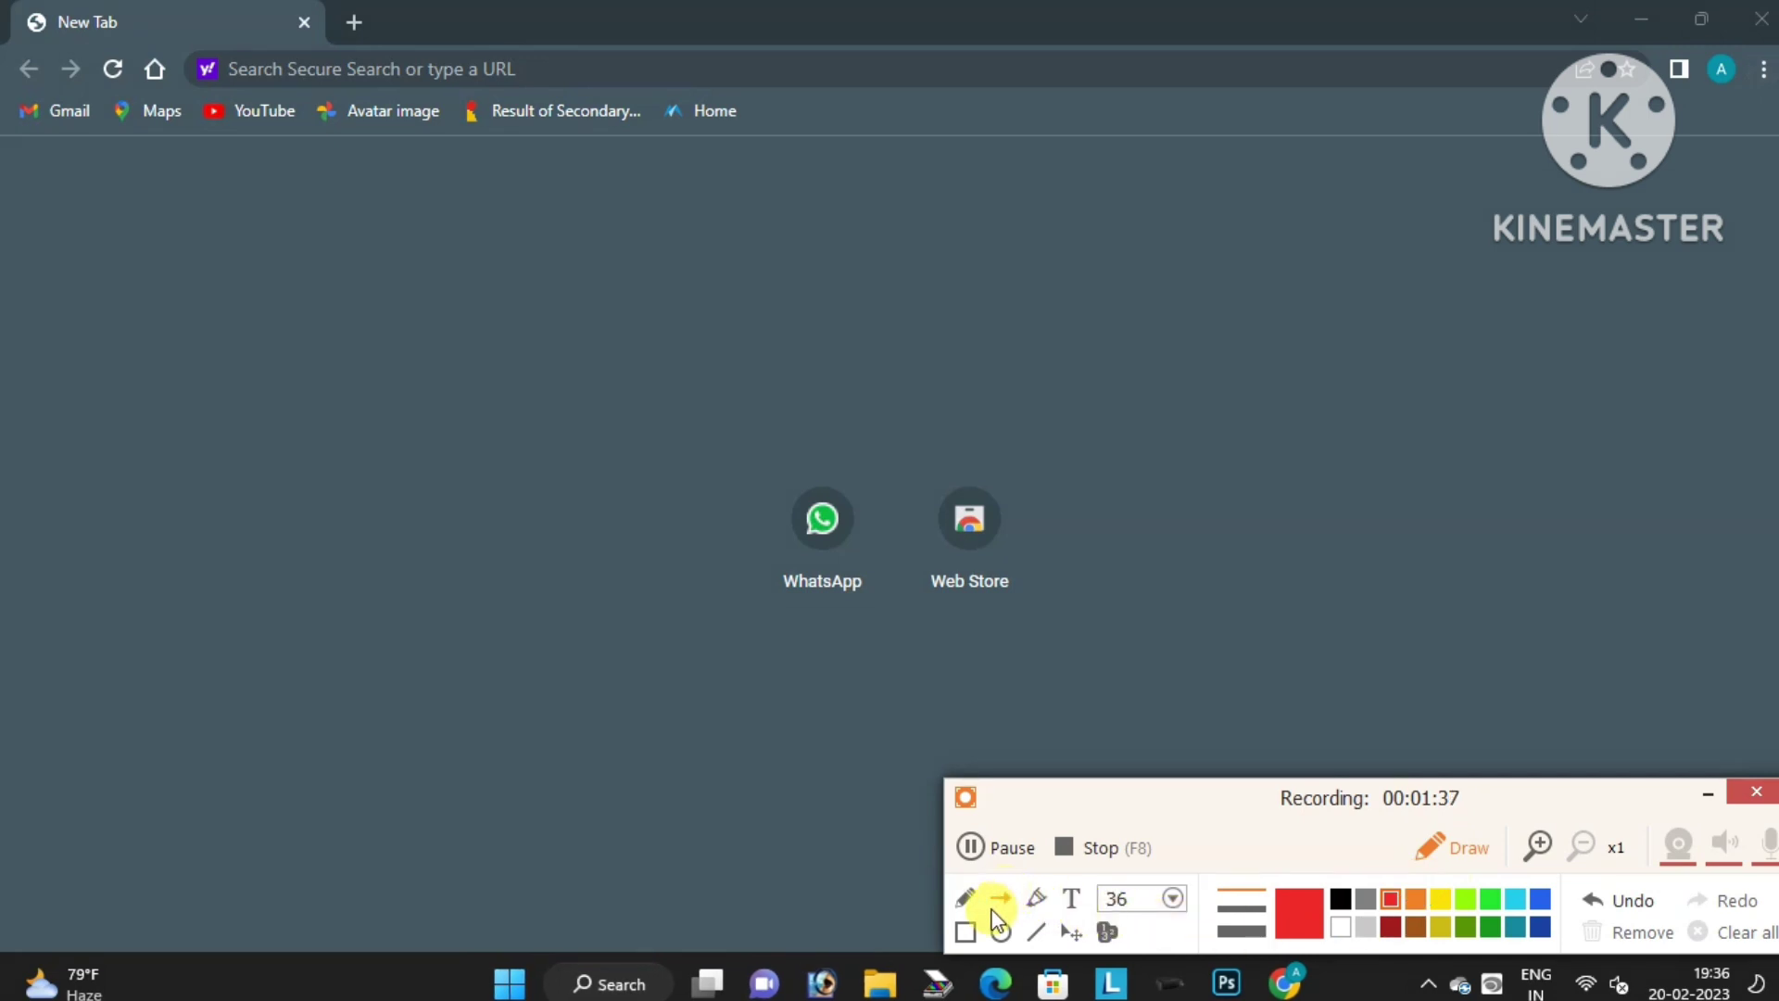
pyautogui.click(971, 938)
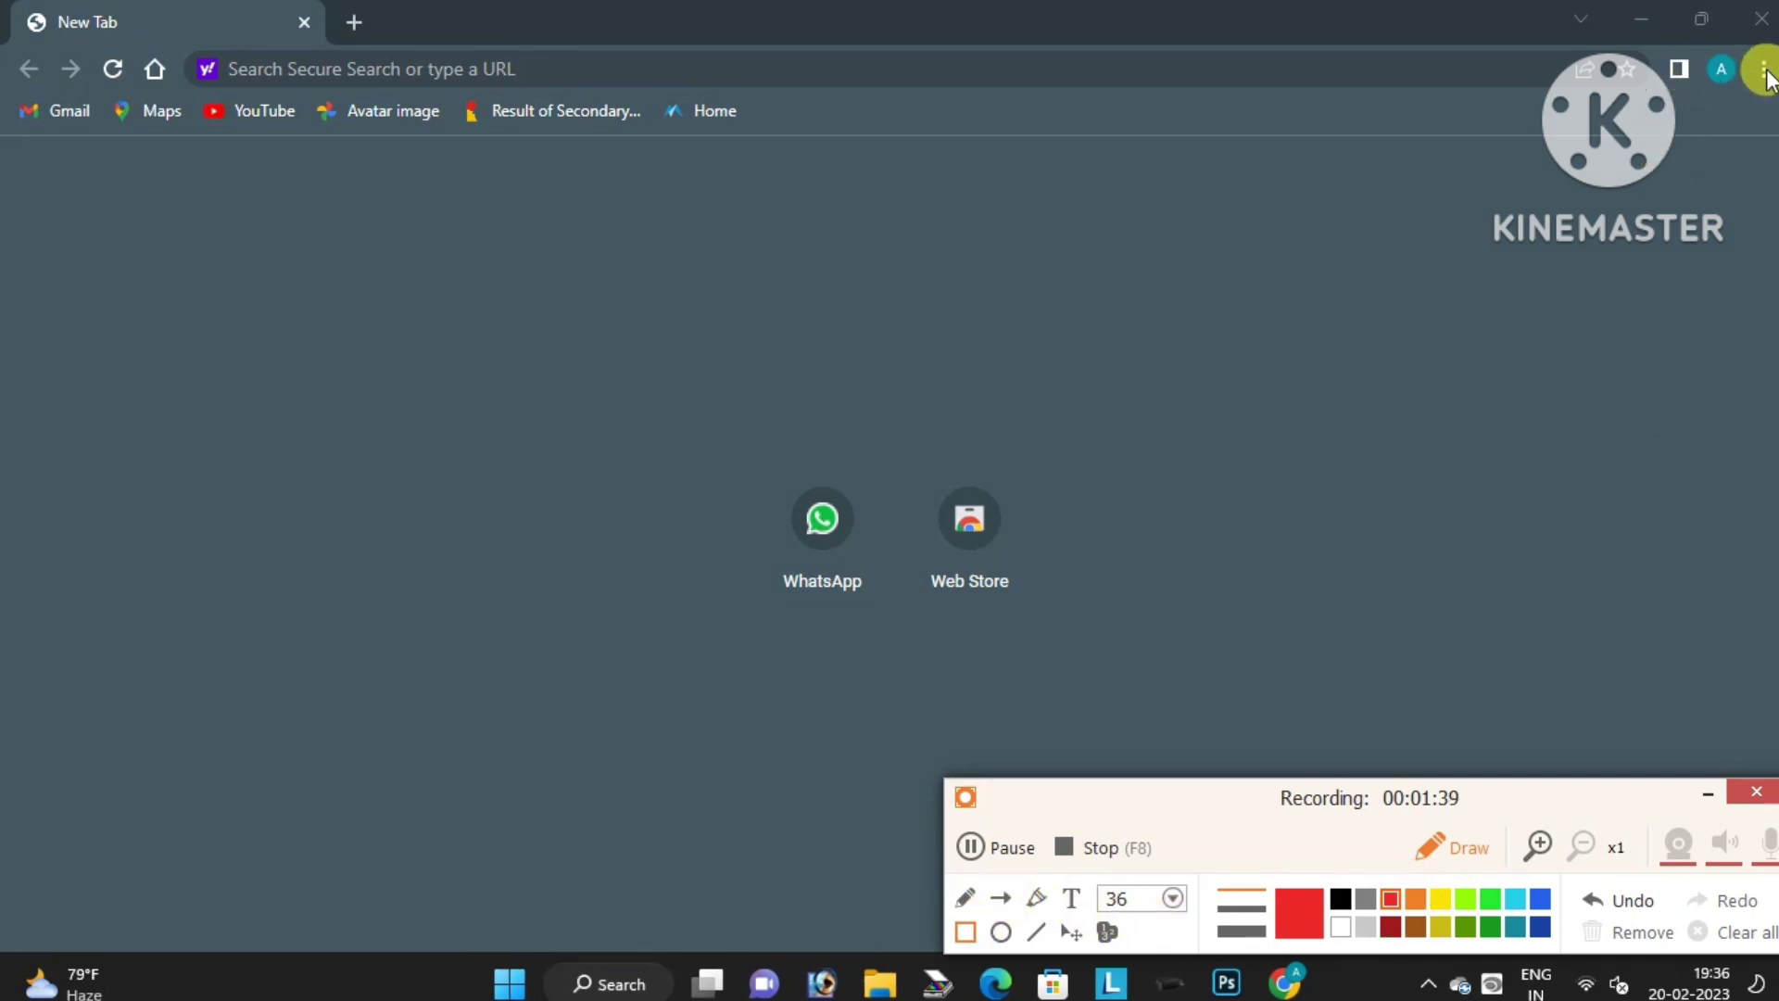
pyautogui.click(1482, 850)
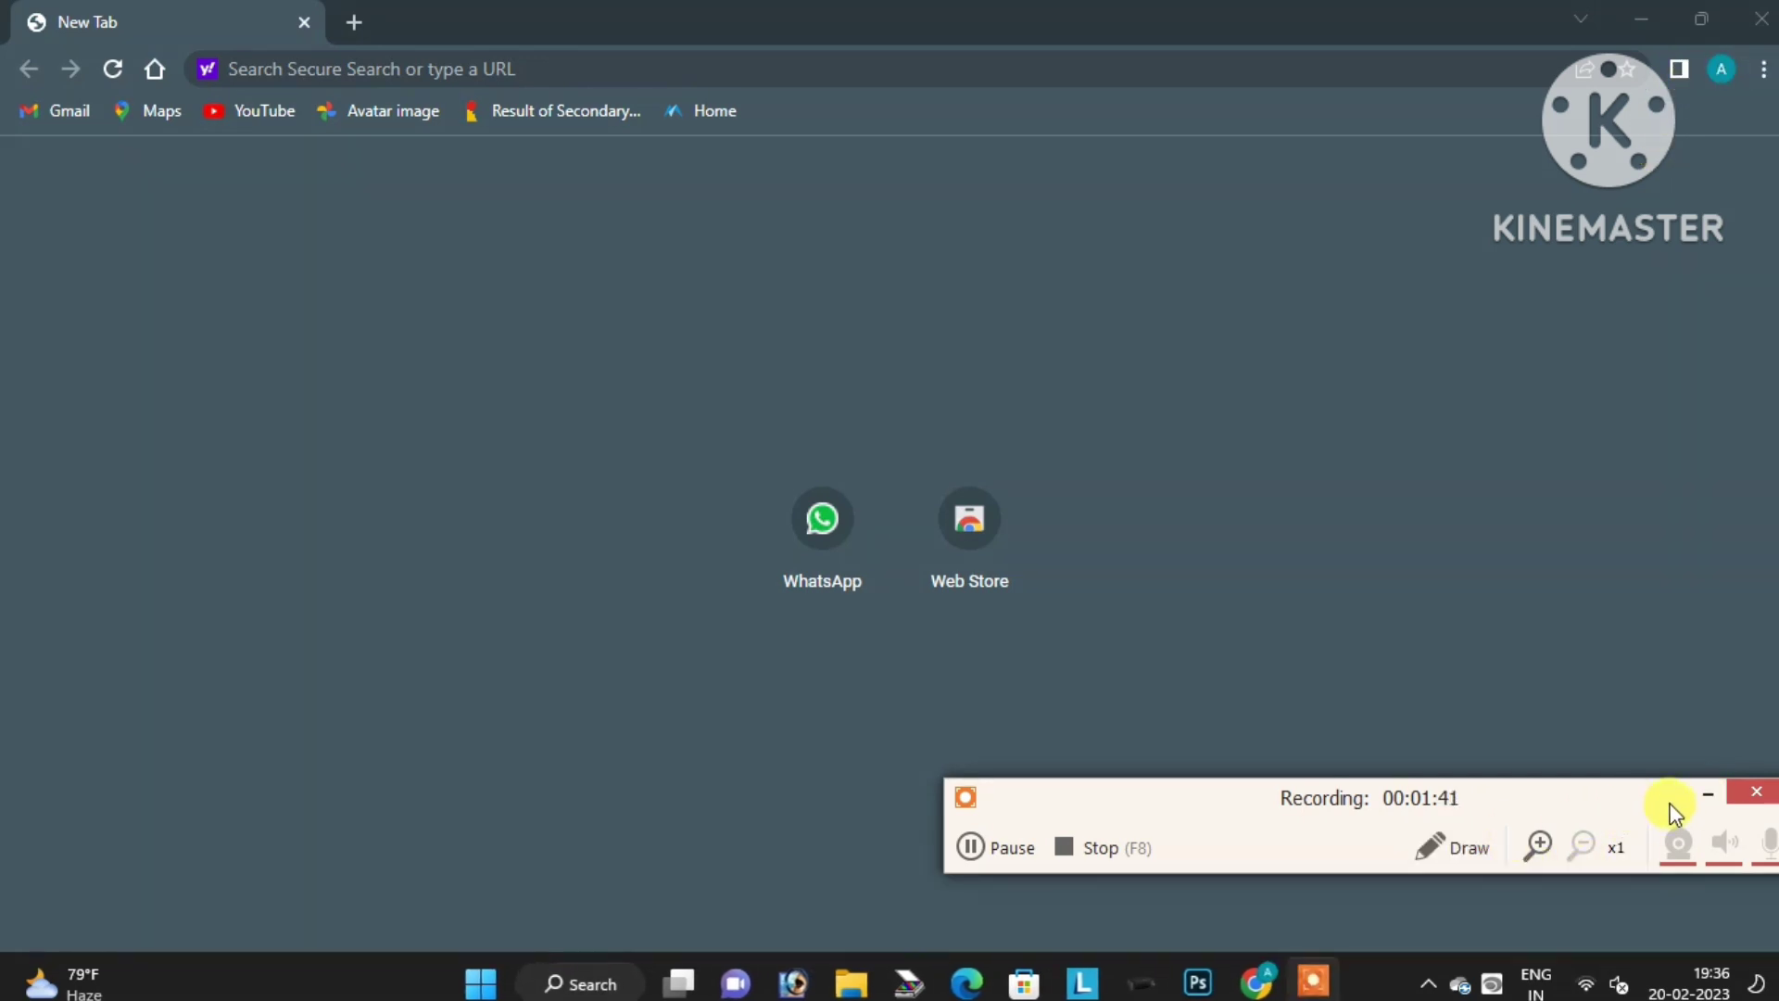
# Minimize the recorder panel and open Chrome's settings, bringing the About Chrome section entry into view
pyautogui.click(1705, 791)
pyautogui.click(1763, 69)
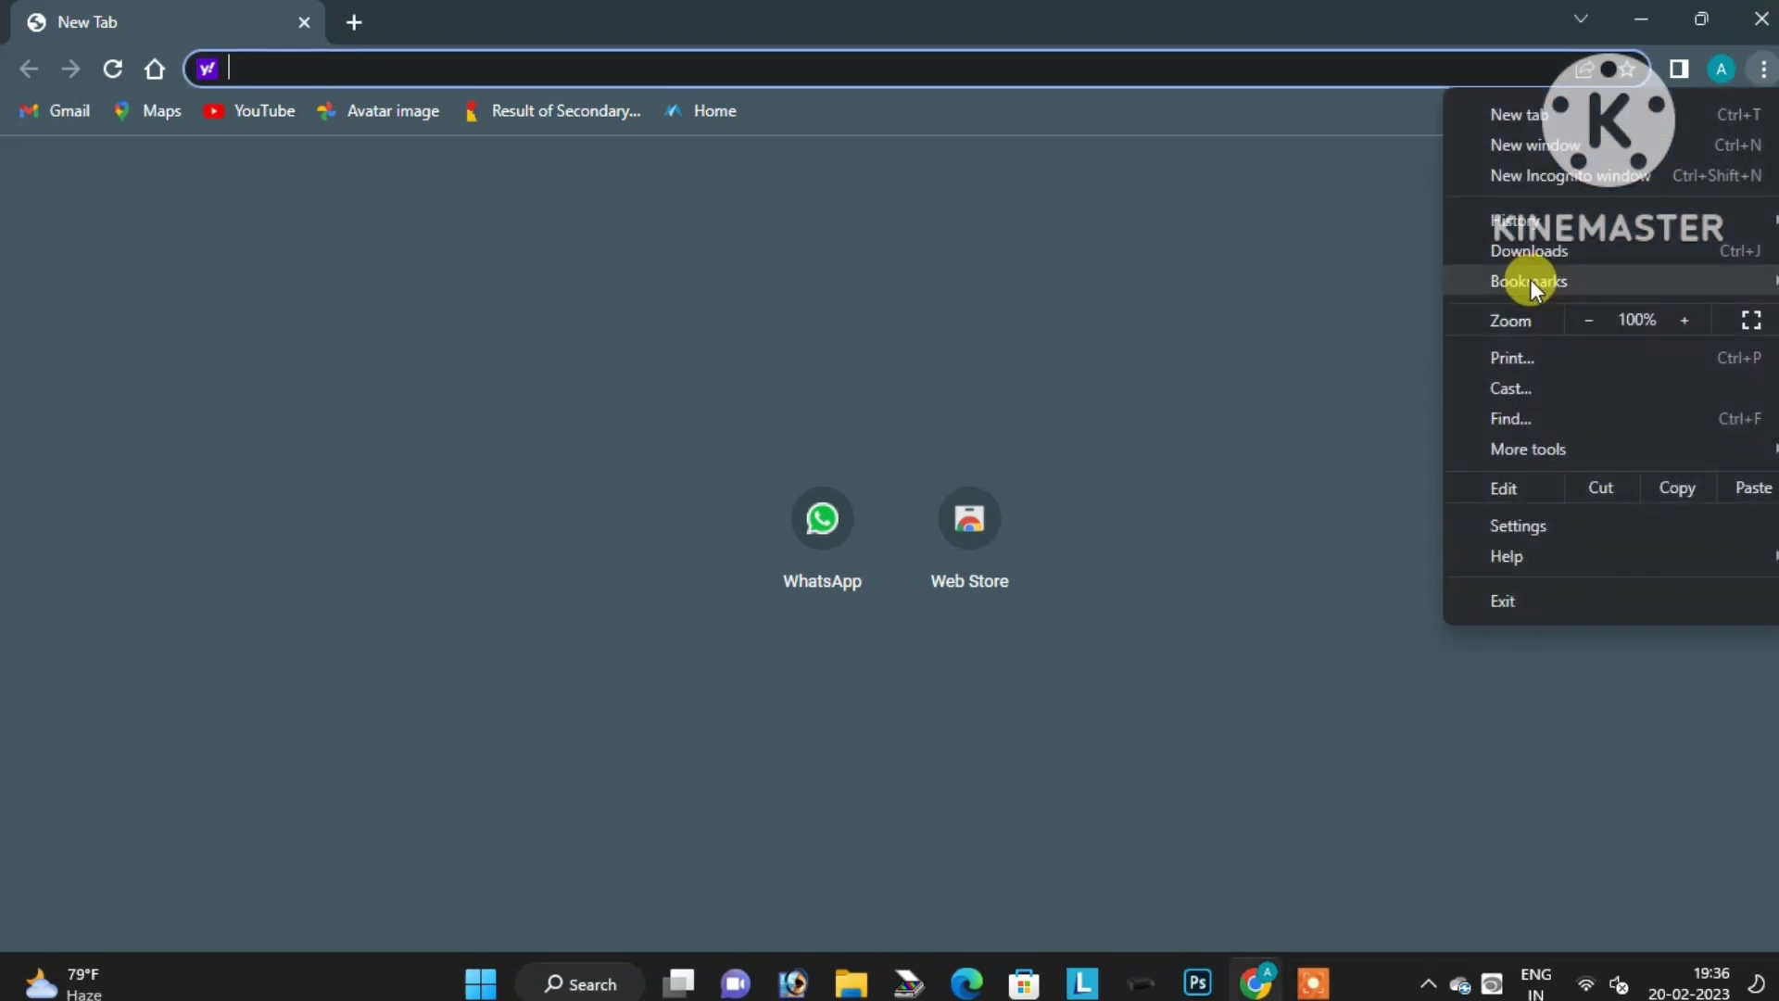
pyautogui.click(1524, 526)
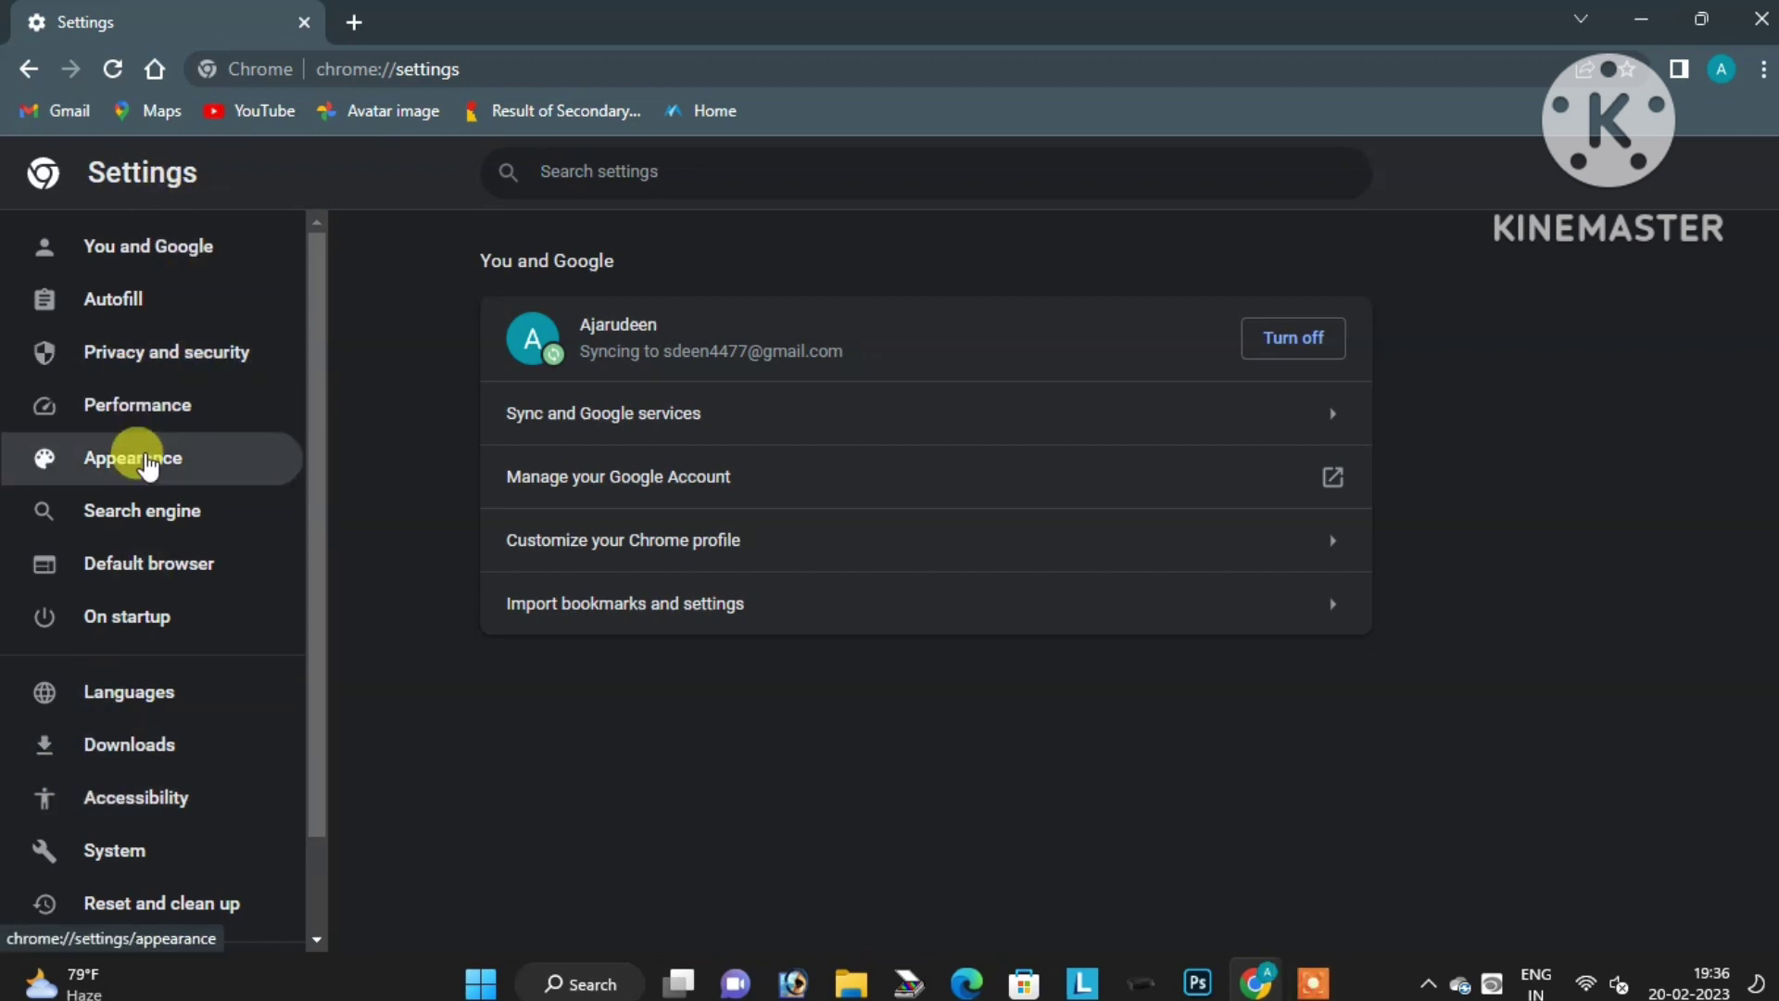
pyautogui.scroll(-2, 158, 501)
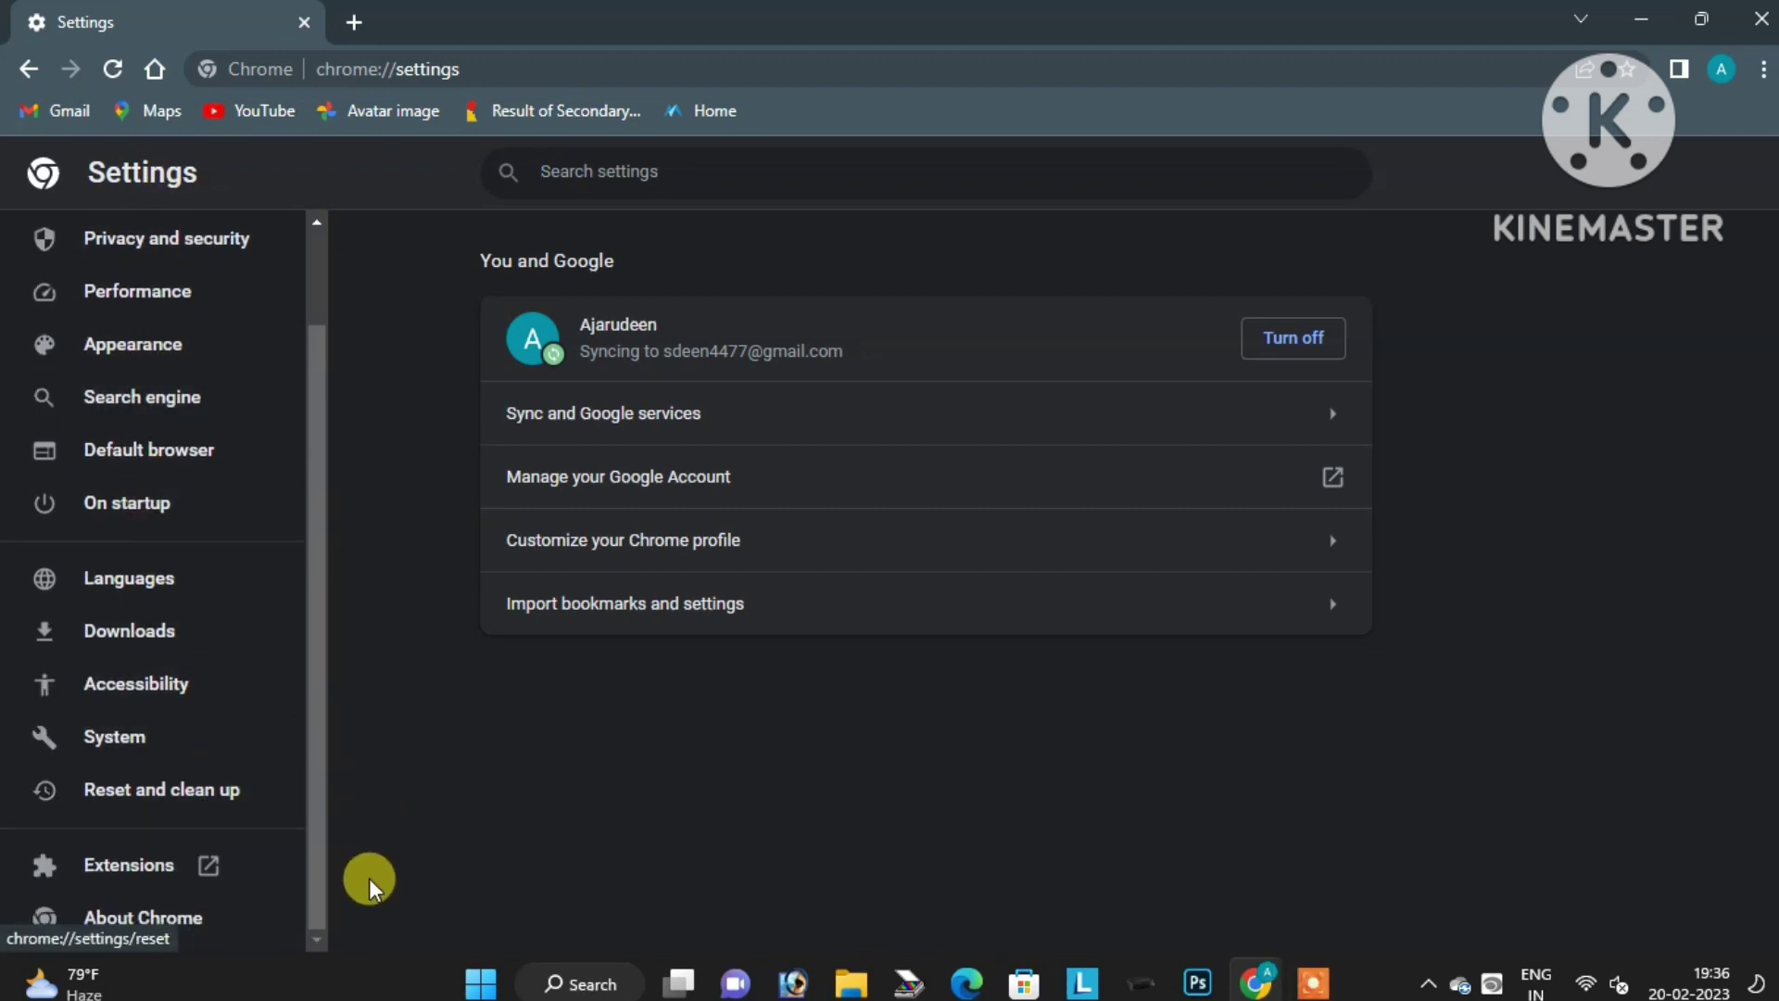
# Bring back the recorder panel and outline the About Chrome entry with a red rectangle
pyautogui.click(1313, 982)
pyautogui.click(1420, 845)
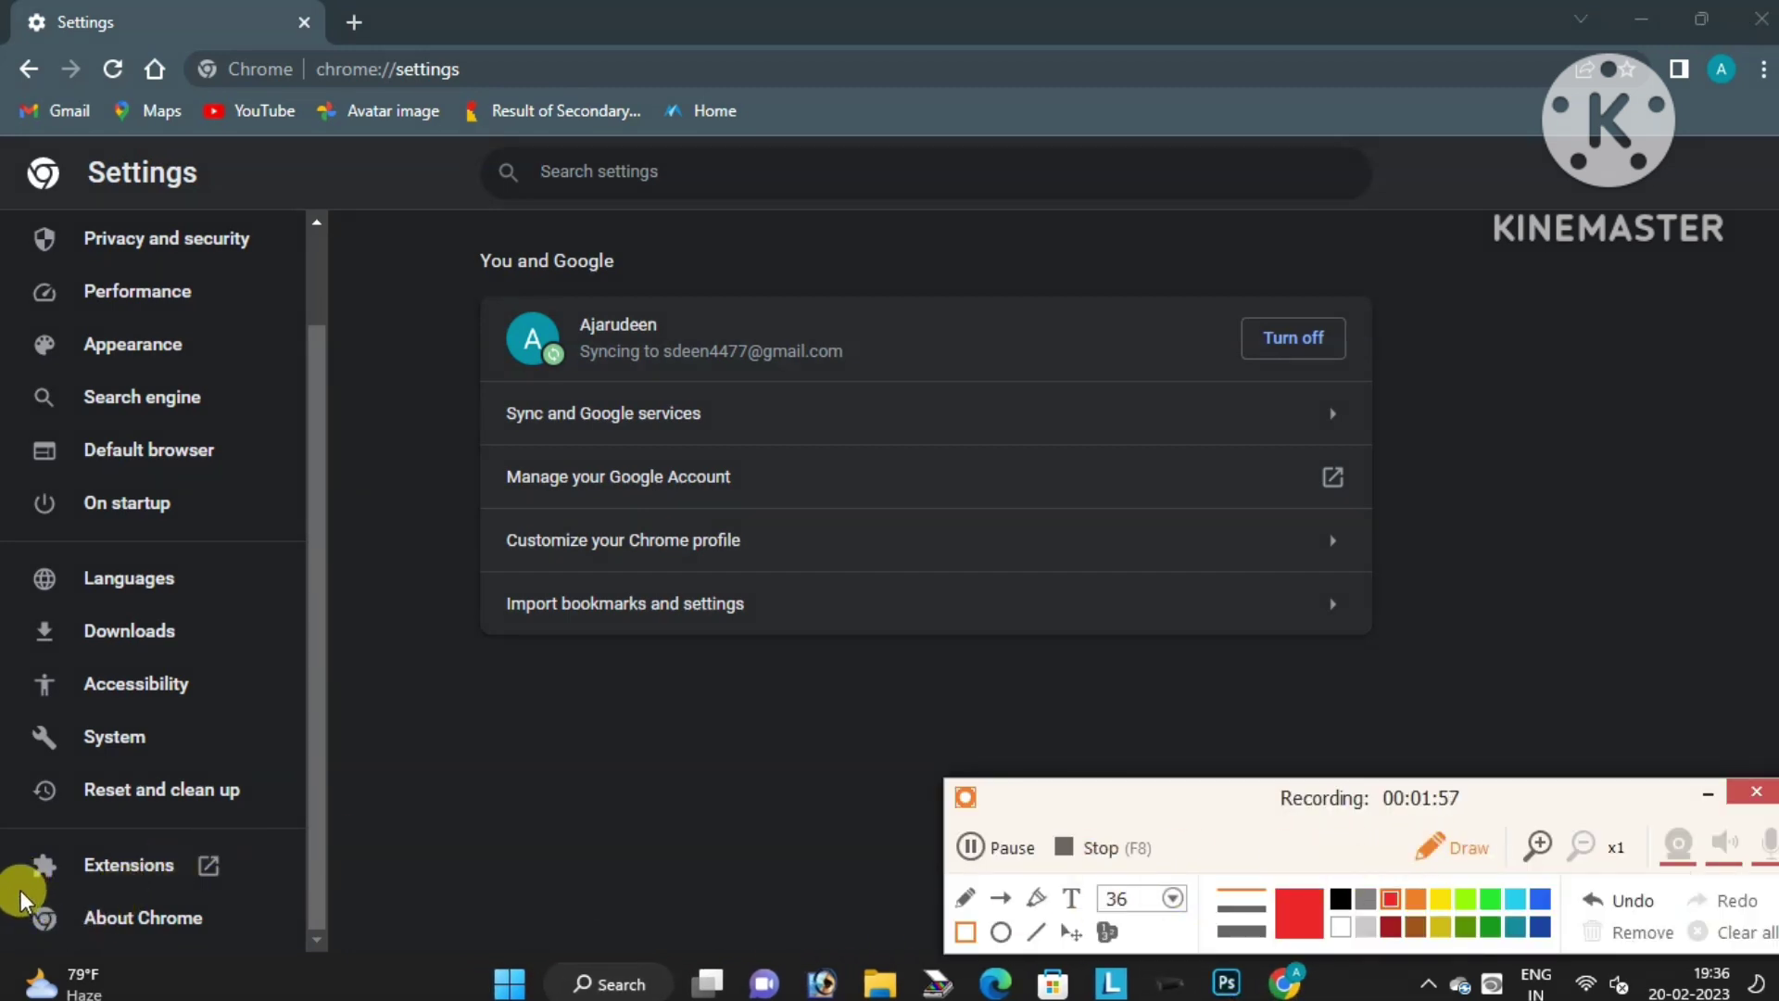
pyautogui.moveTo(20, 886); pyautogui.dragTo(241, 942)
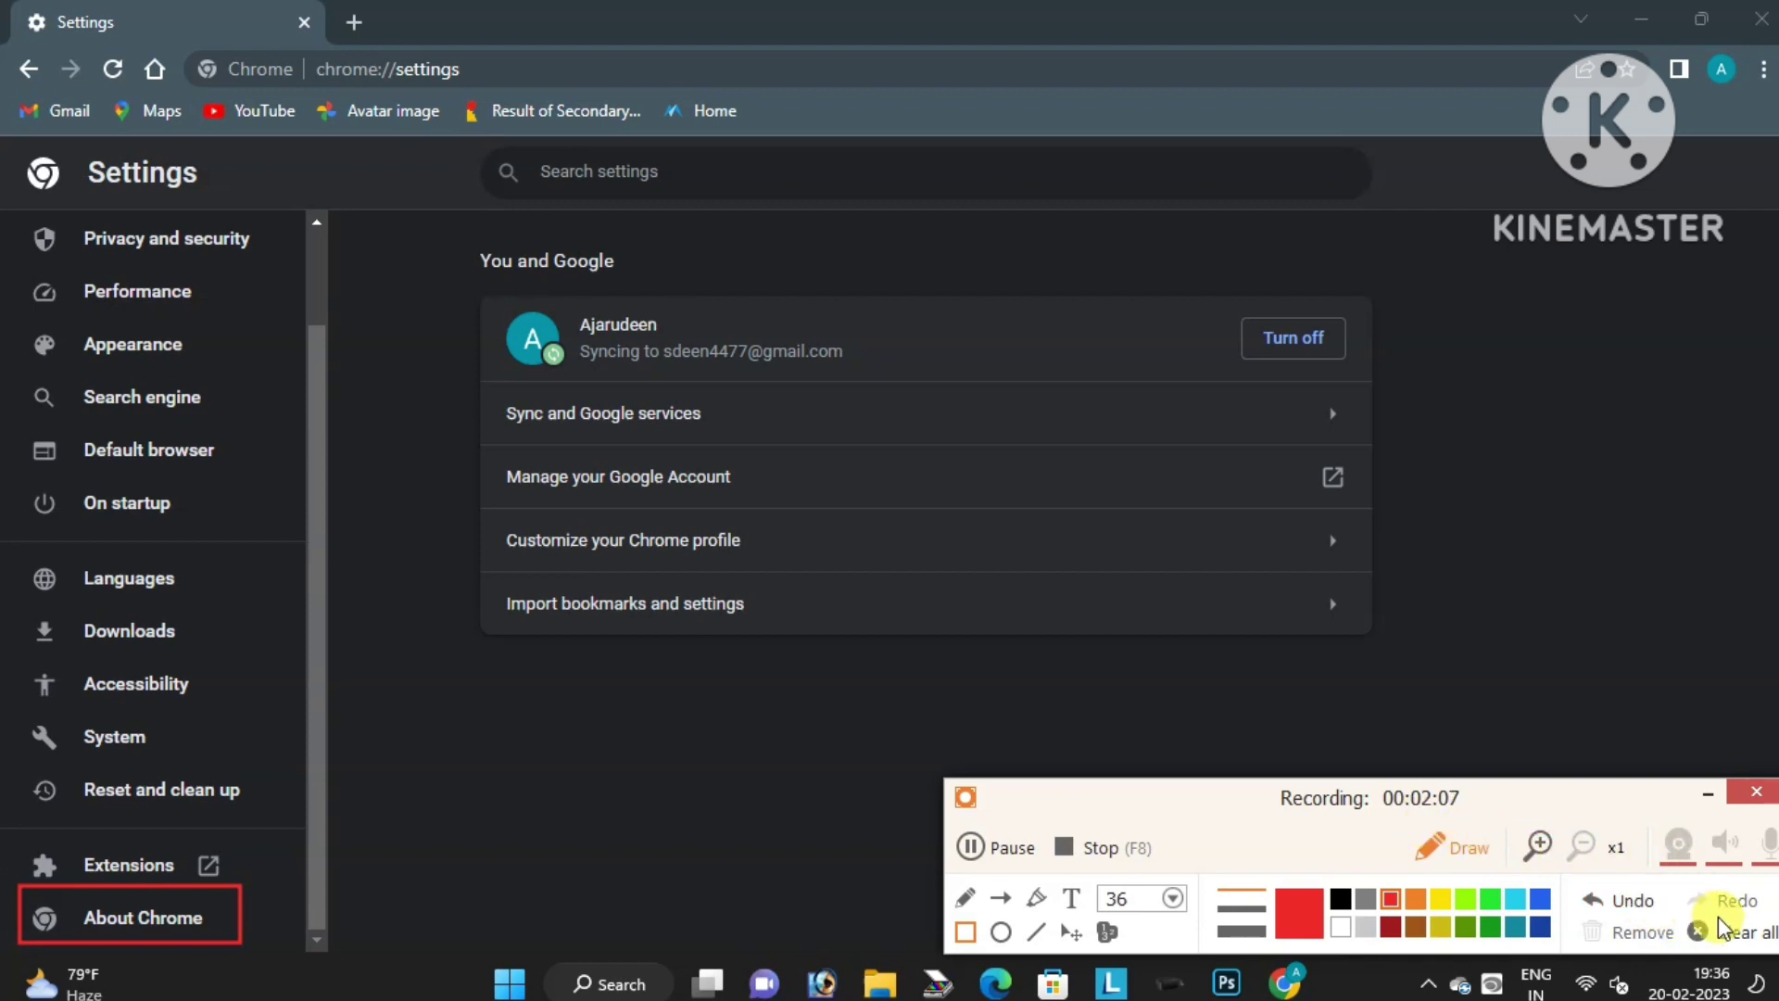
# Leave drawing mode and open the About Chrome section to start the update check
pyautogui.click(1445, 846)
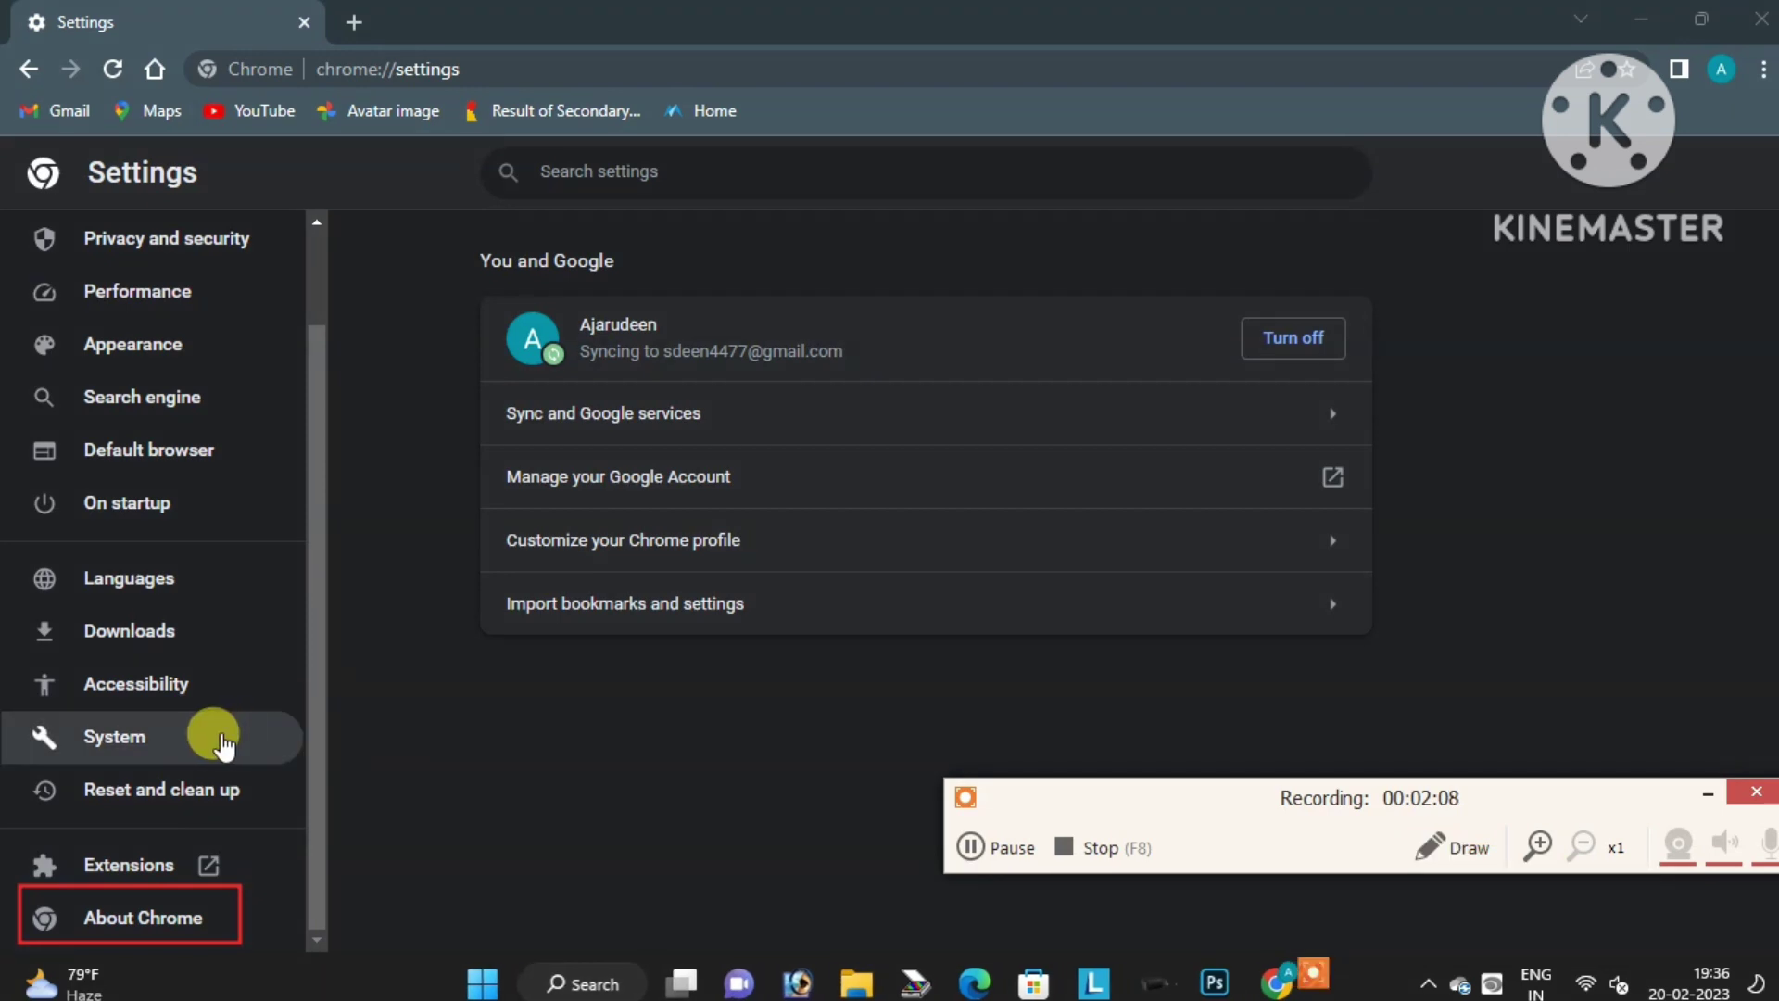
pyautogui.click(102, 917)
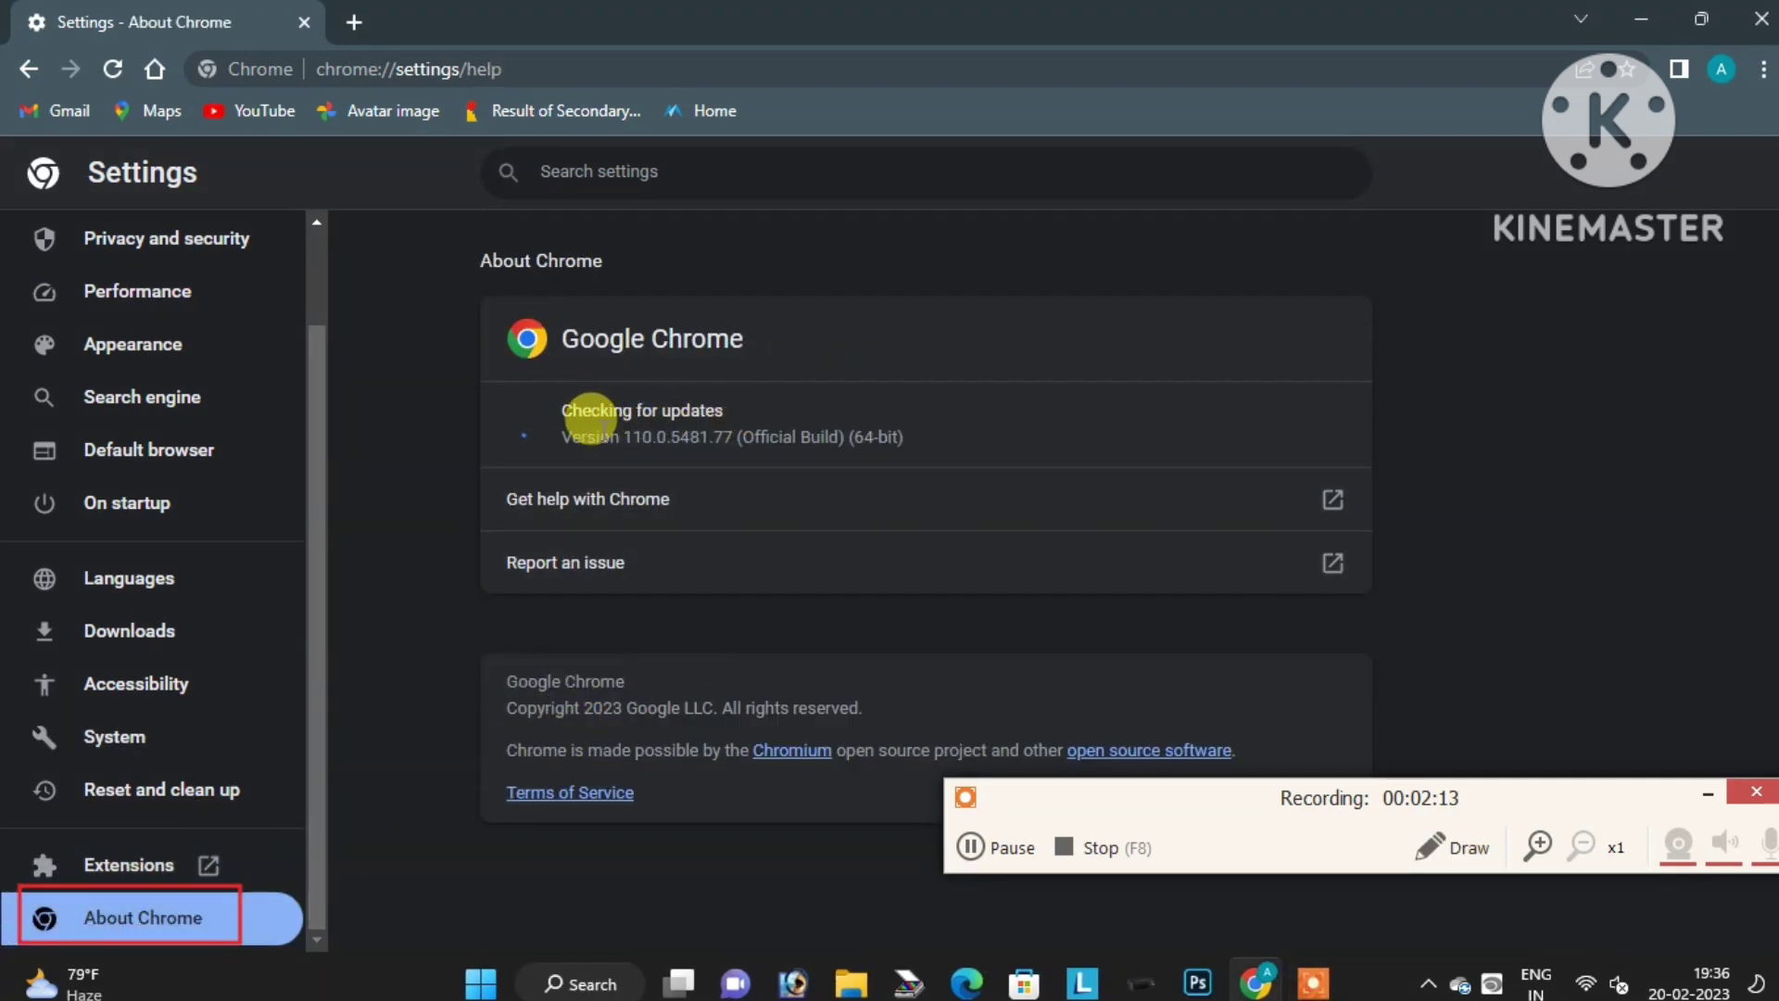
# Outline the Chrome update status with a red rectangle, and pause and resume the recording while the update downloads
pyautogui.click(1427, 862)
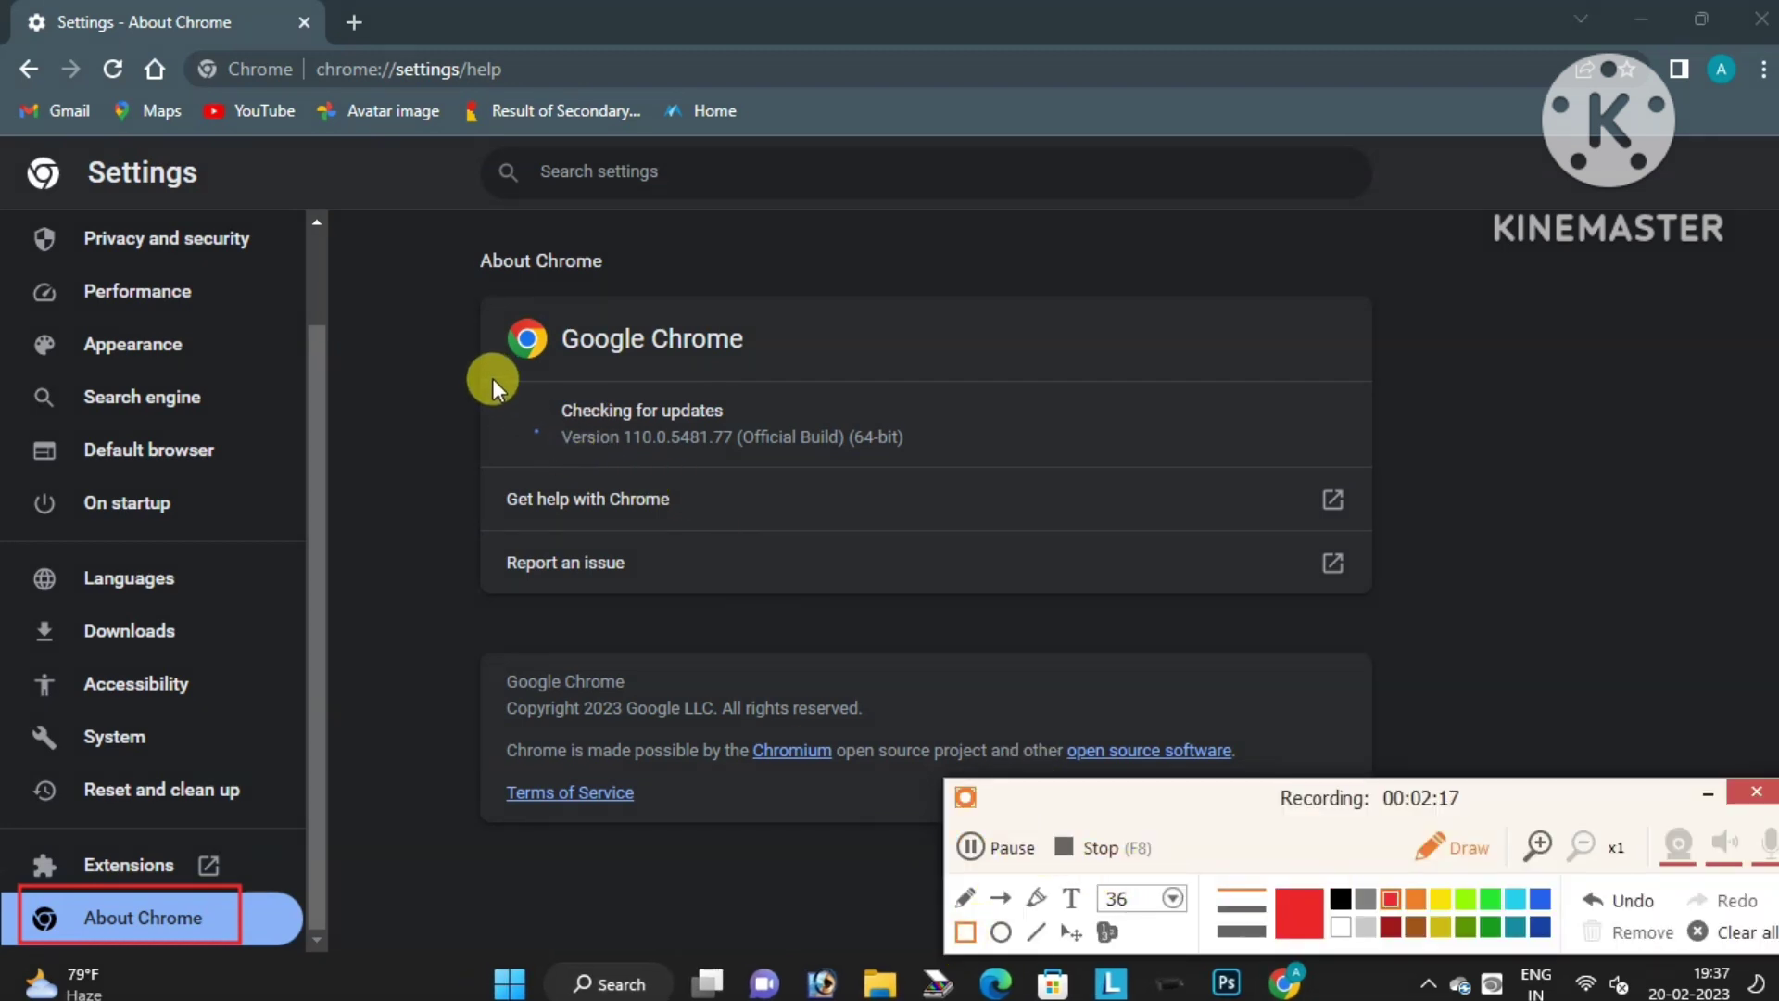
pyautogui.moveTo(492, 375)
pyautogui.mouseDown()
pyautogui.moveTo(1009, 476)
pyautogui.moveTo(1065, 470)
pyautogui.mouseUp()
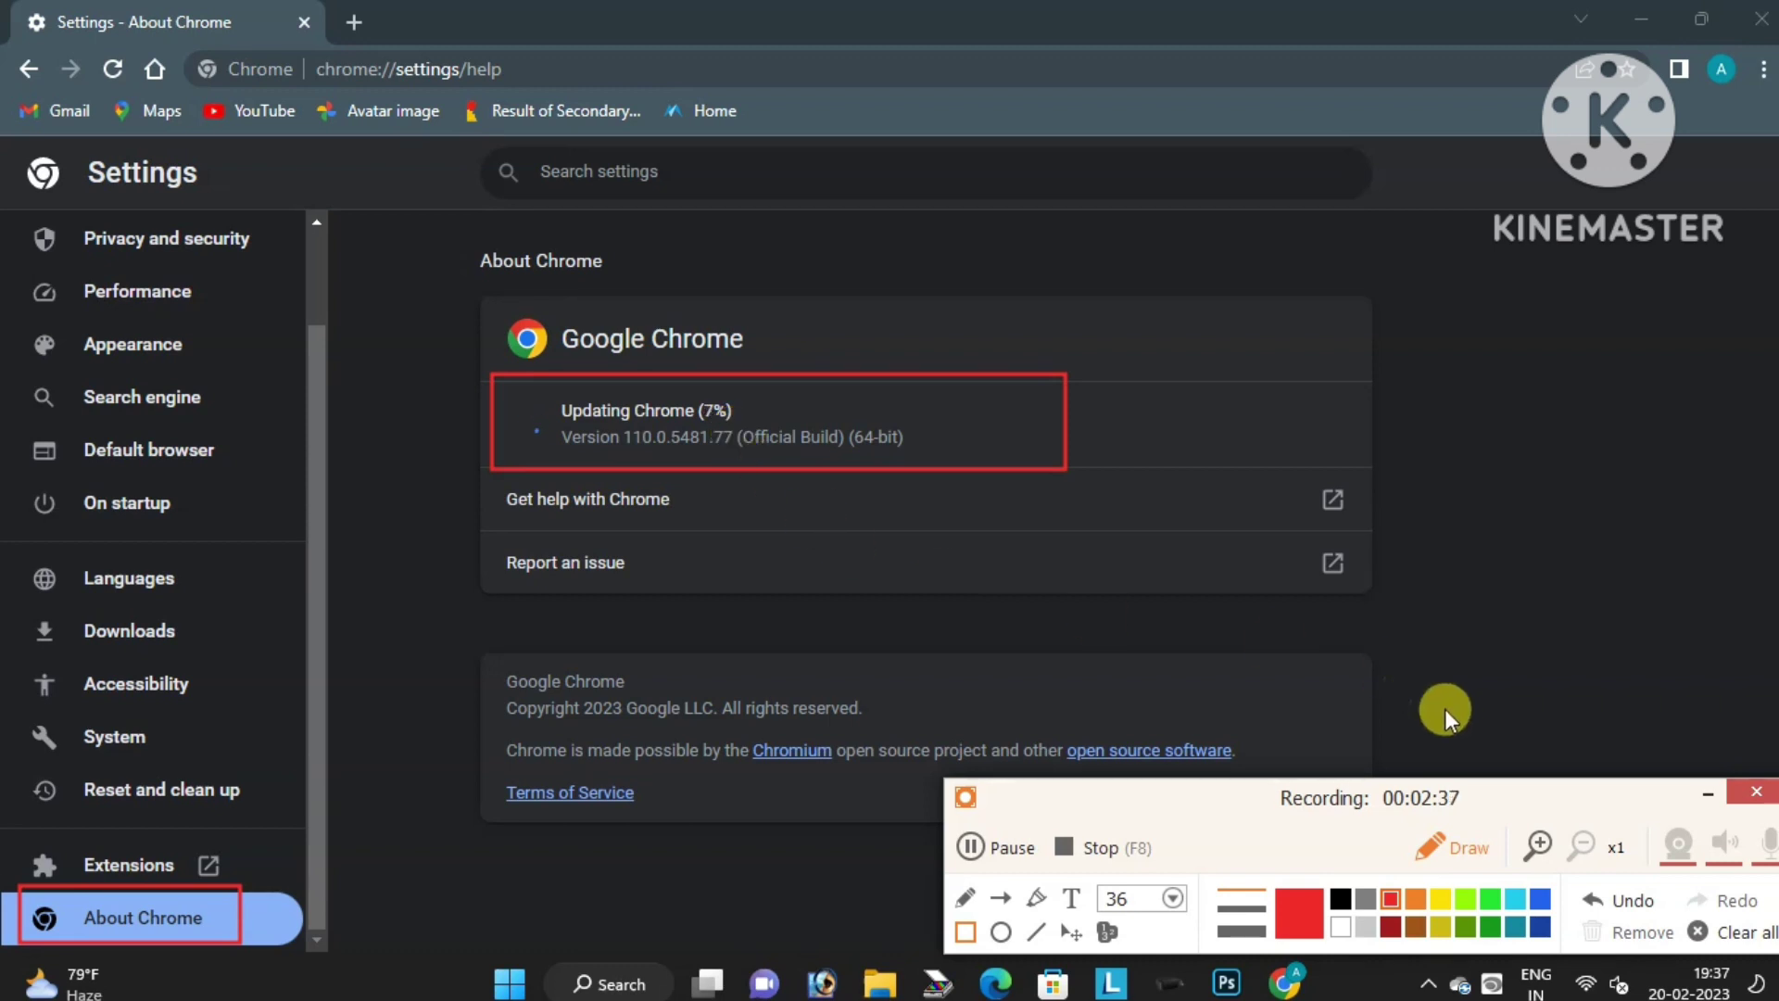
pyautogui.moveTo(1499, 797); pyautogui.dragTo(1503, 829)
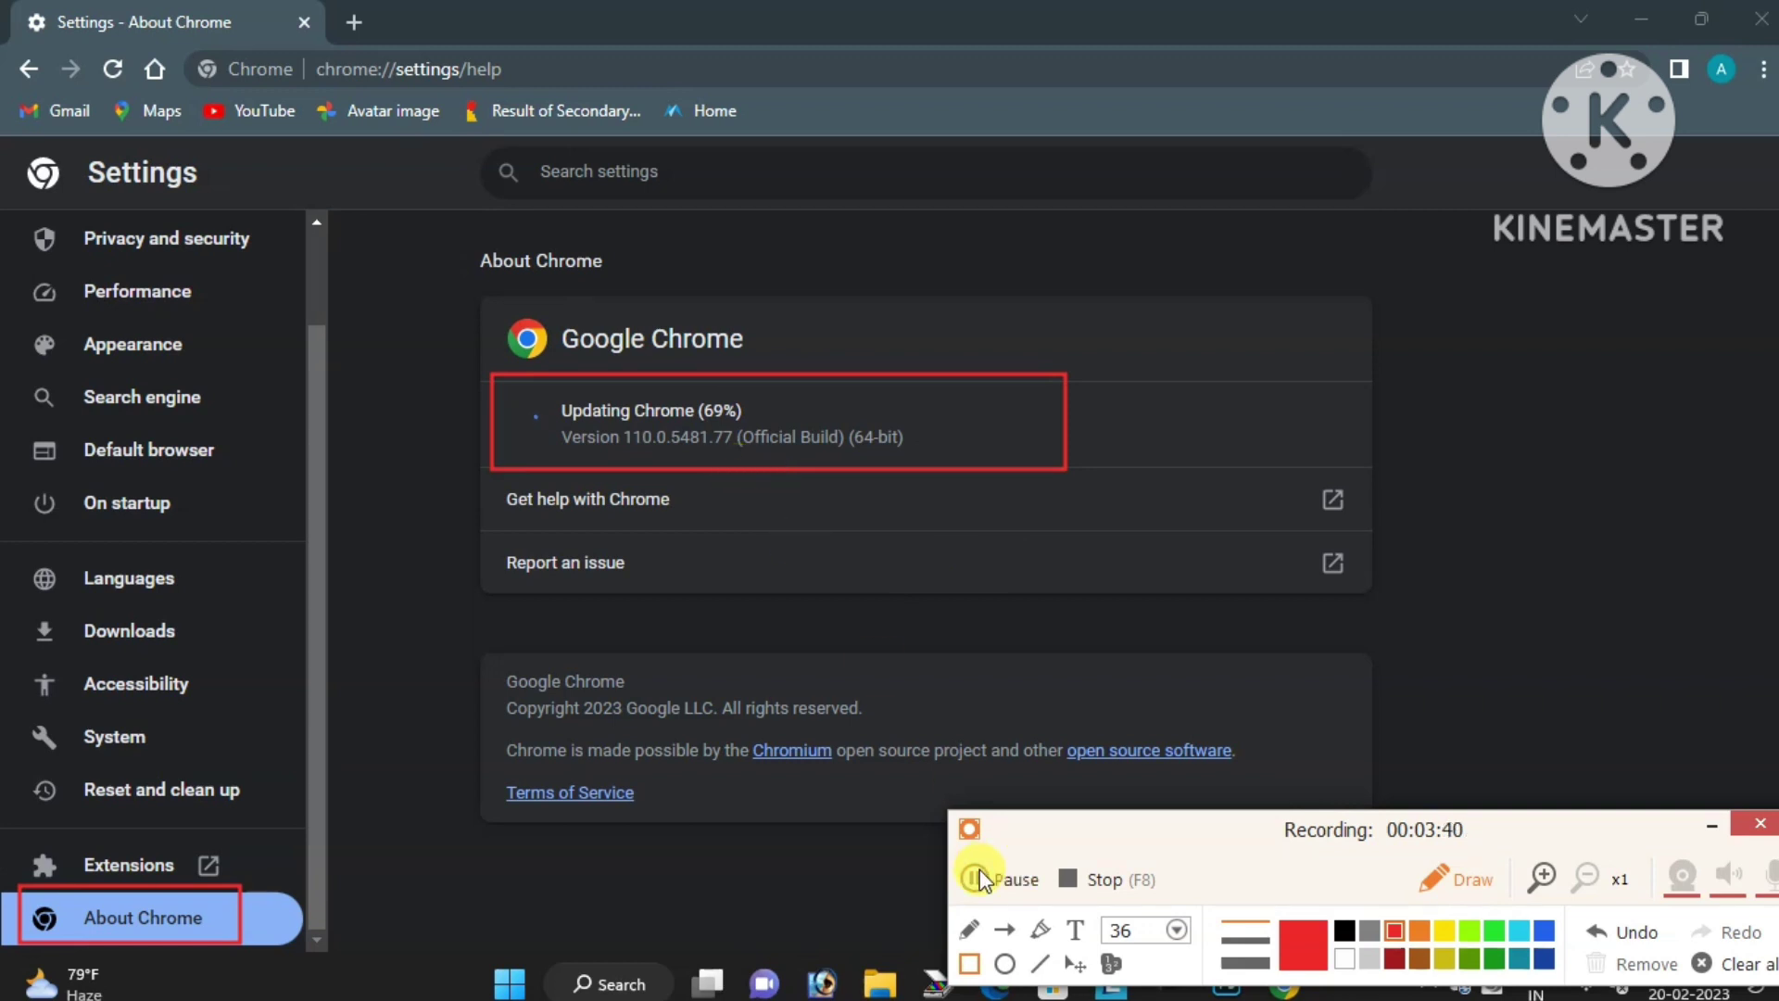
pyautogui.click(987, 877)
pyautogui.click(986, 878)
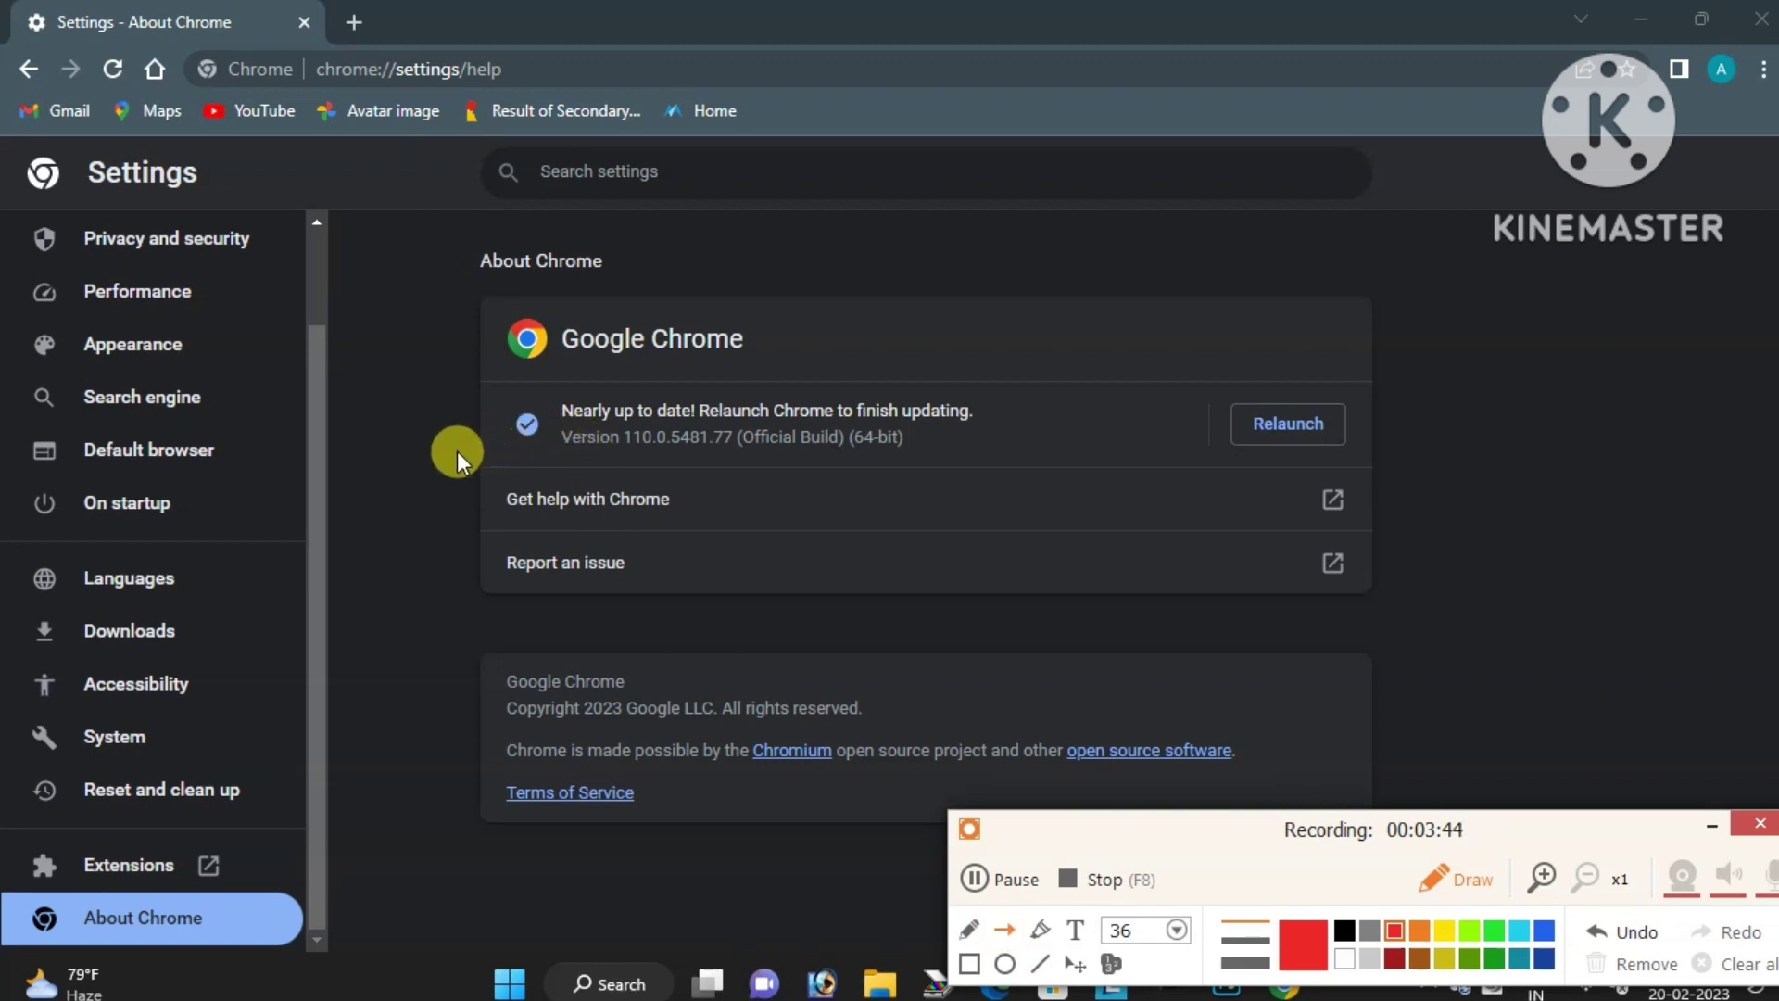
# Draw one red arrow pointing at the update status and version line and two pointing at the Relaunch option
pyautogui.moveTo(439, 467); pyautogui.dragTo(502, 441)
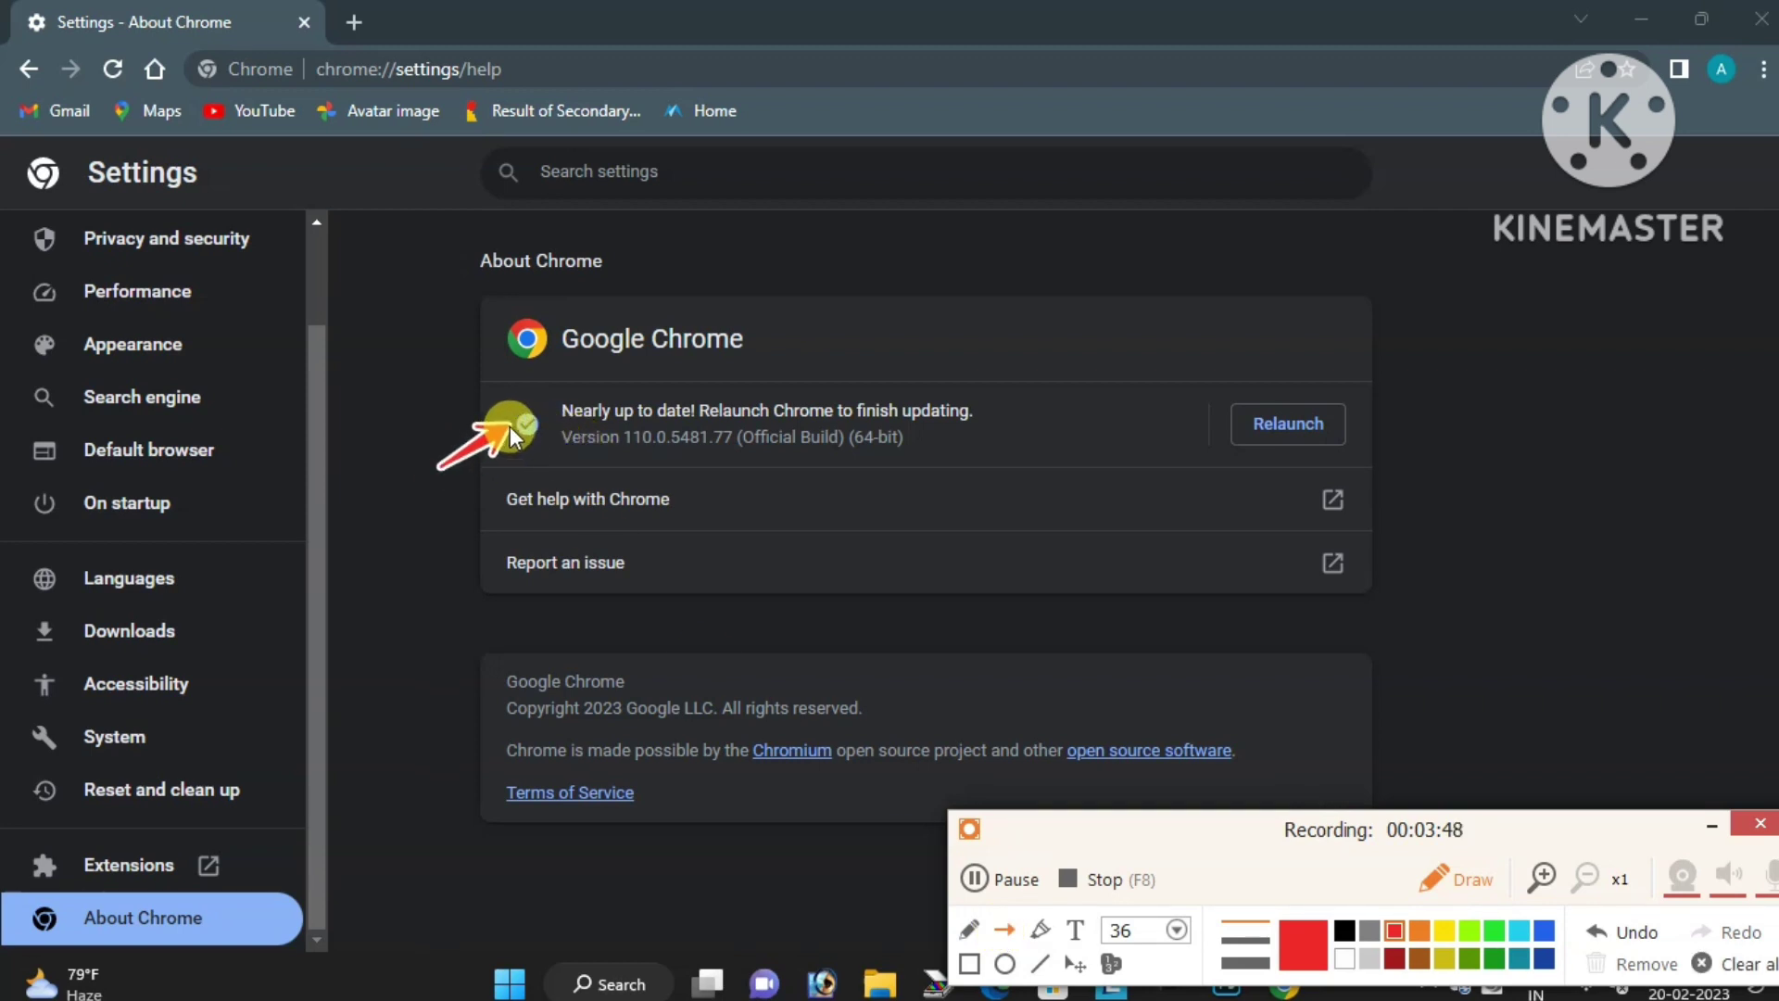
pyautogui.moveTo(502, 441)
pyautogui.mouseDown()
pyautogui.moveTo(599, 417)
pyautogui.moveTo(935, 420)
pyautogui.moveTo(586, 514)
pyautogui.moveTo(514, 497)
pyautogui.moveTo(546, 447)
pyautogui.mouseUp()
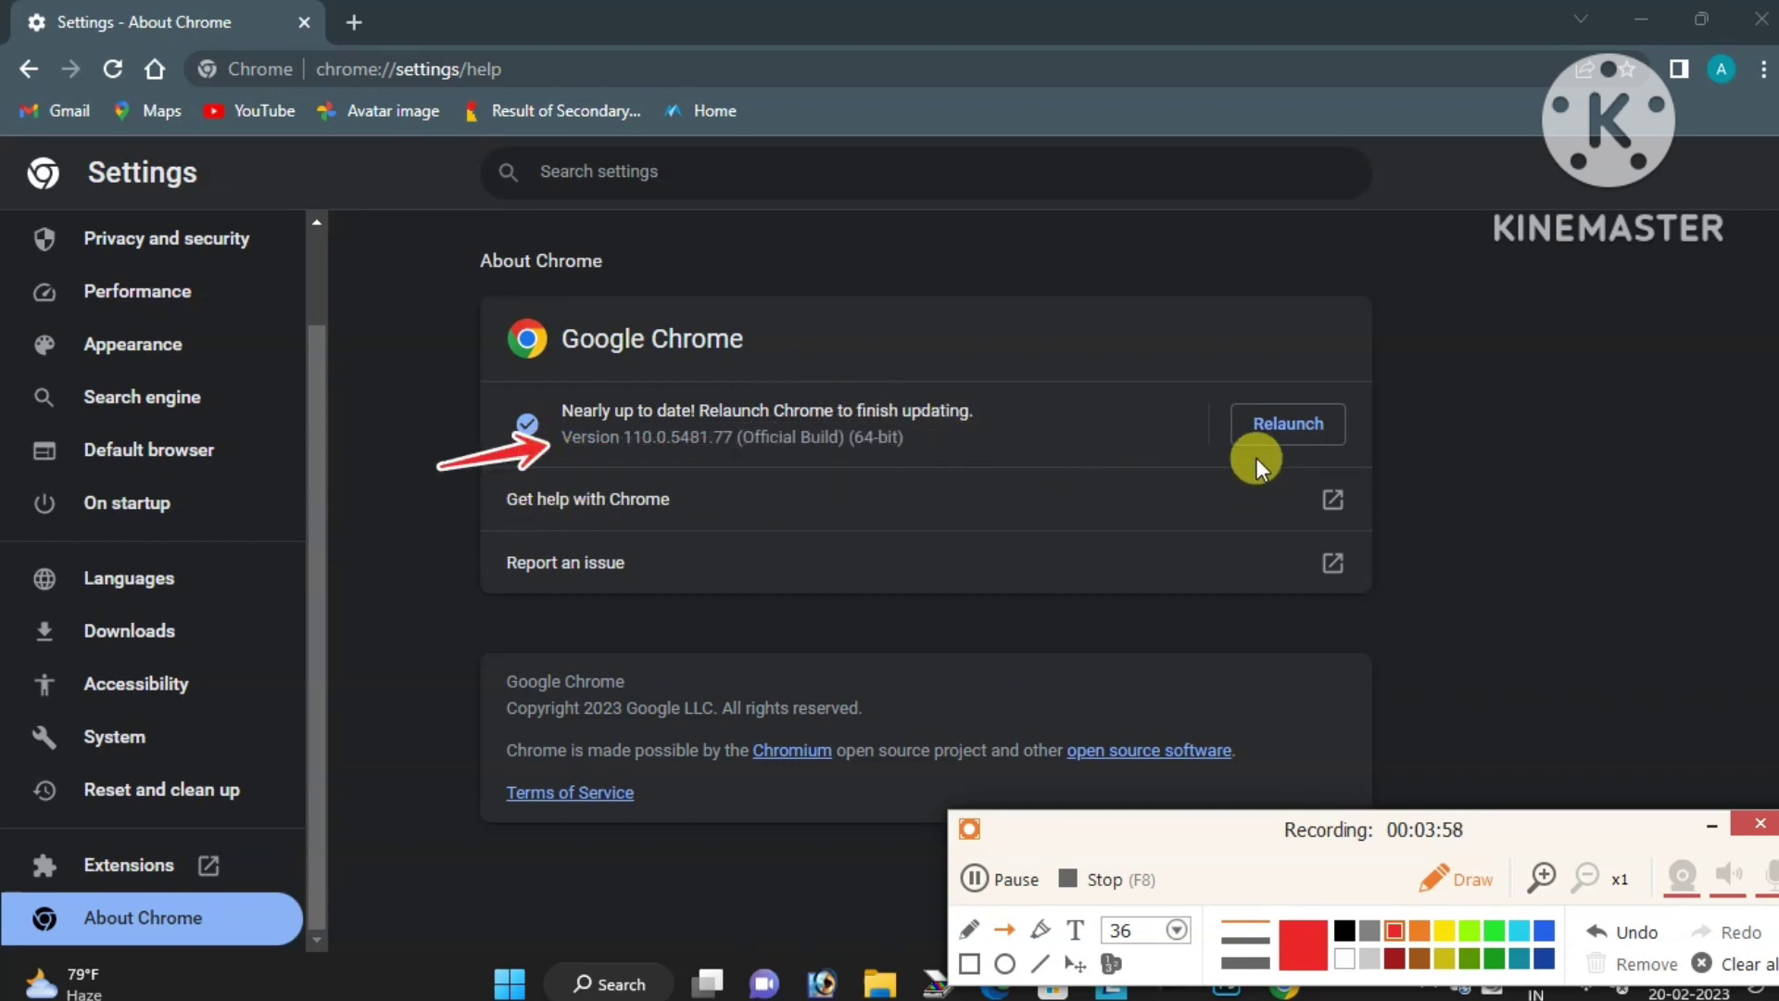
pyautogui.moveTo(1223, 452)
pyautogui.mouseDown()
pyautogui.moveTo(1295, 442)
pyautogui.moveTo(1264, 480)
pyautogui.moveTo(1271, 459)
pyautogui.mouseUp()
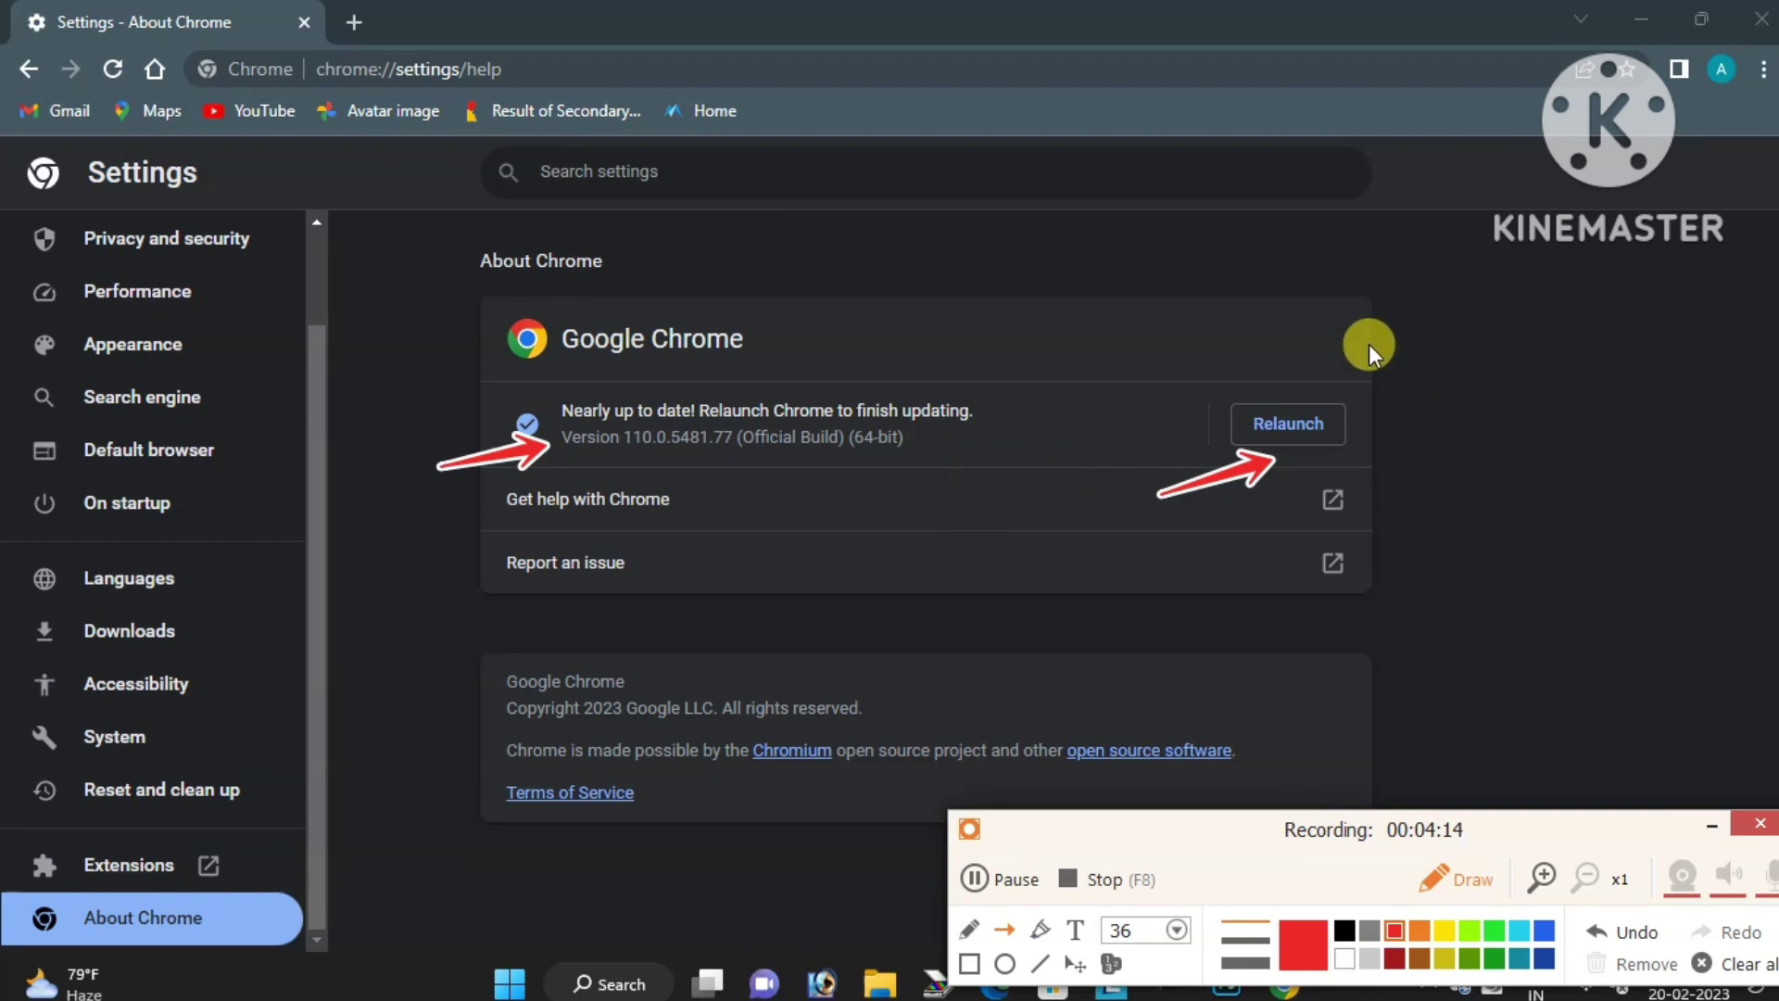
pyautogui.moveTo(1338, 256)
pyautogui.mouseDown()
pyautogui.moveTo(1345, 380)
pyautogui.moveTo(1286, 397)
pyautogui.mouseUp()
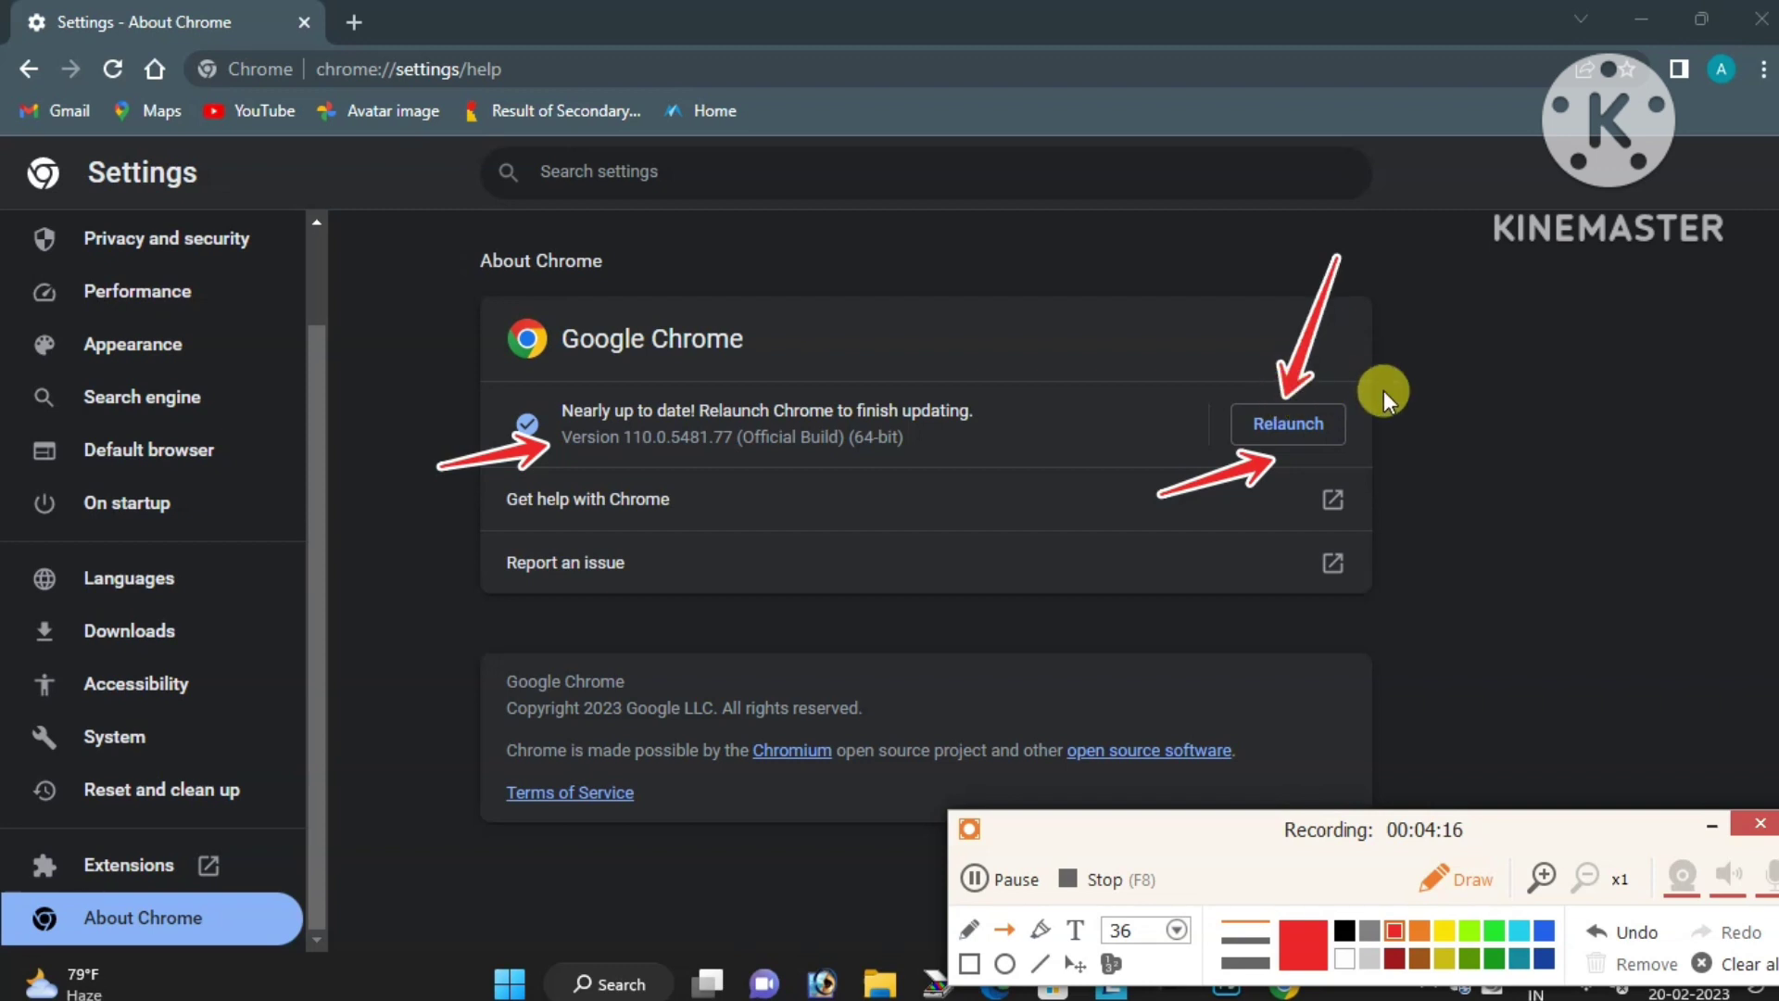